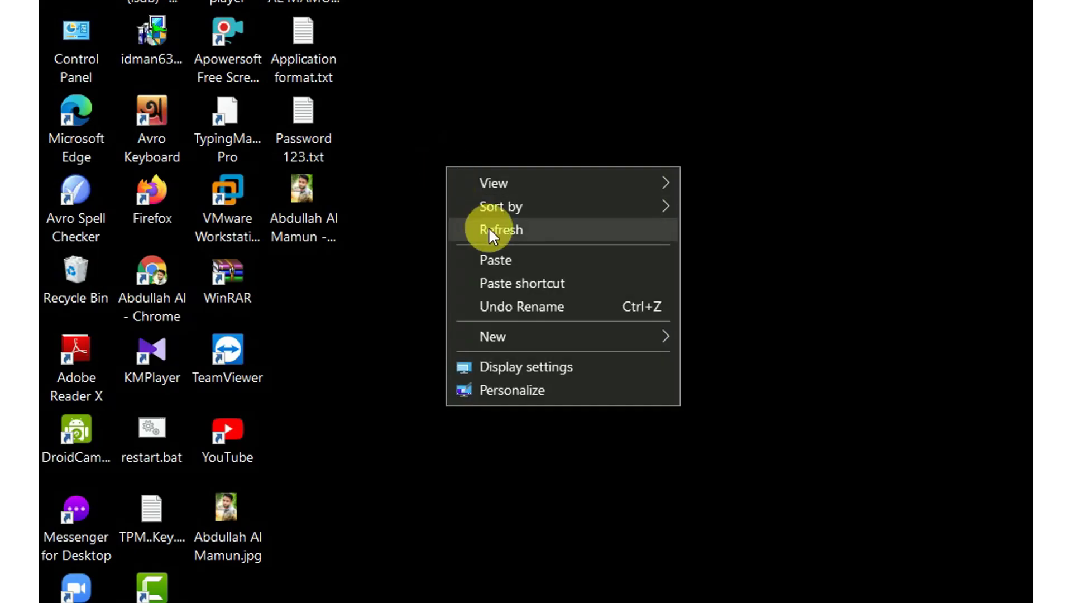
click(488, 228)
right_click(435, 169)
click(480, 231)
right_click(436, 176)
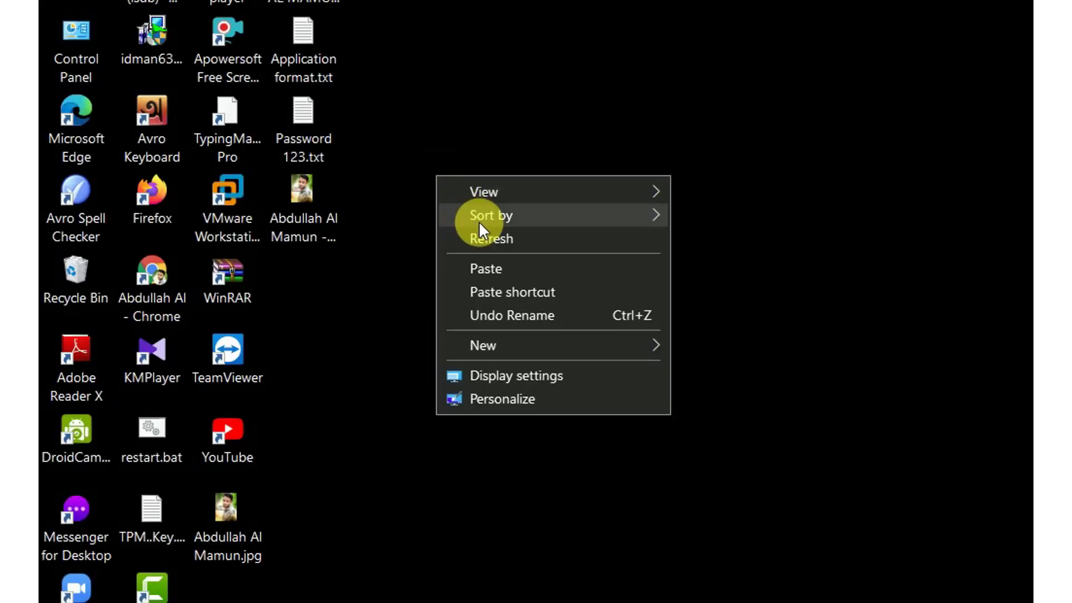
click(508, 235)
right_click(449, 163)
click(511, 214)
right_click(441, 160)
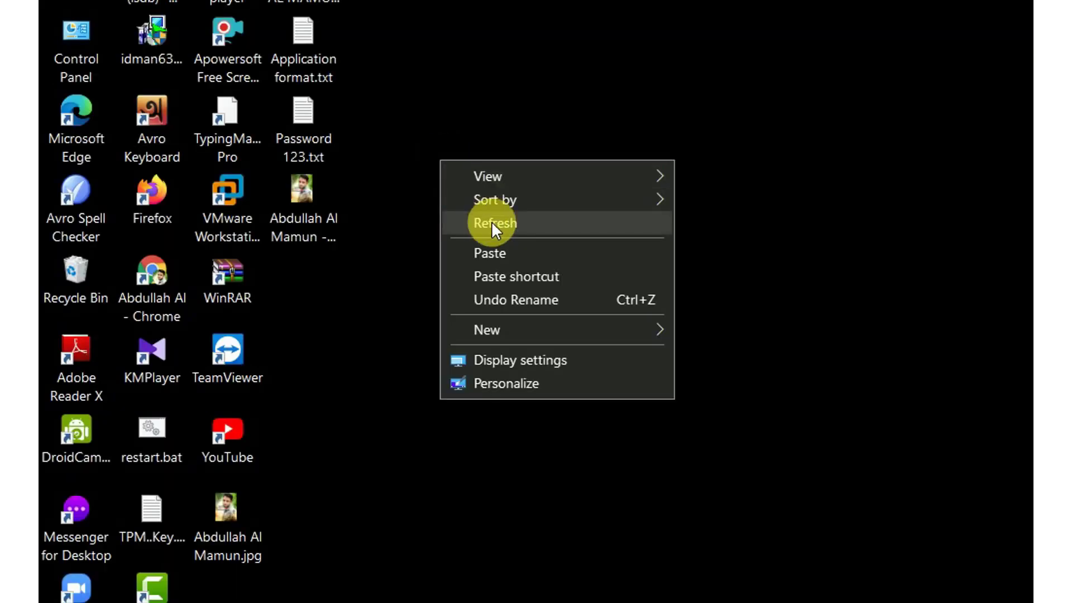
click(510, 229)
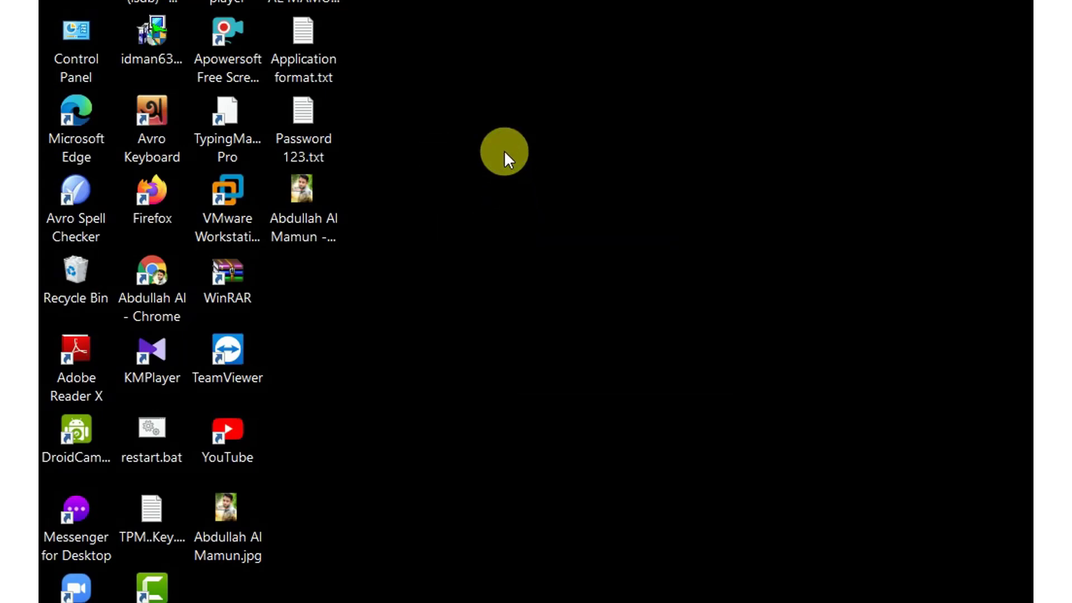
right_click(504, 150)
click(564, 209)
right_click(477, 161)
click(523, 220)
right_click(493, 196)
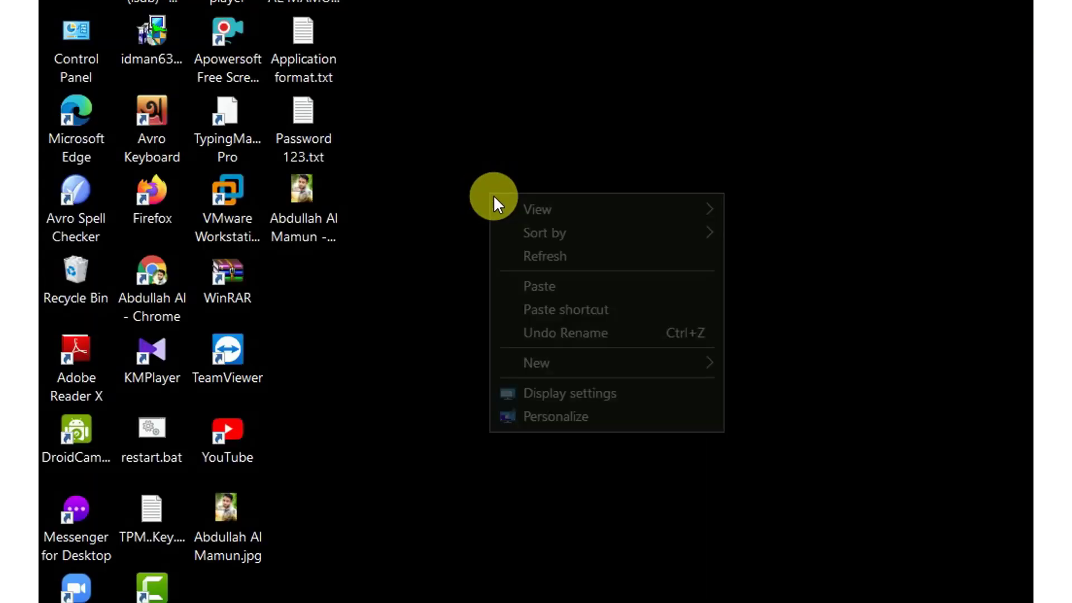
click(542, 245)
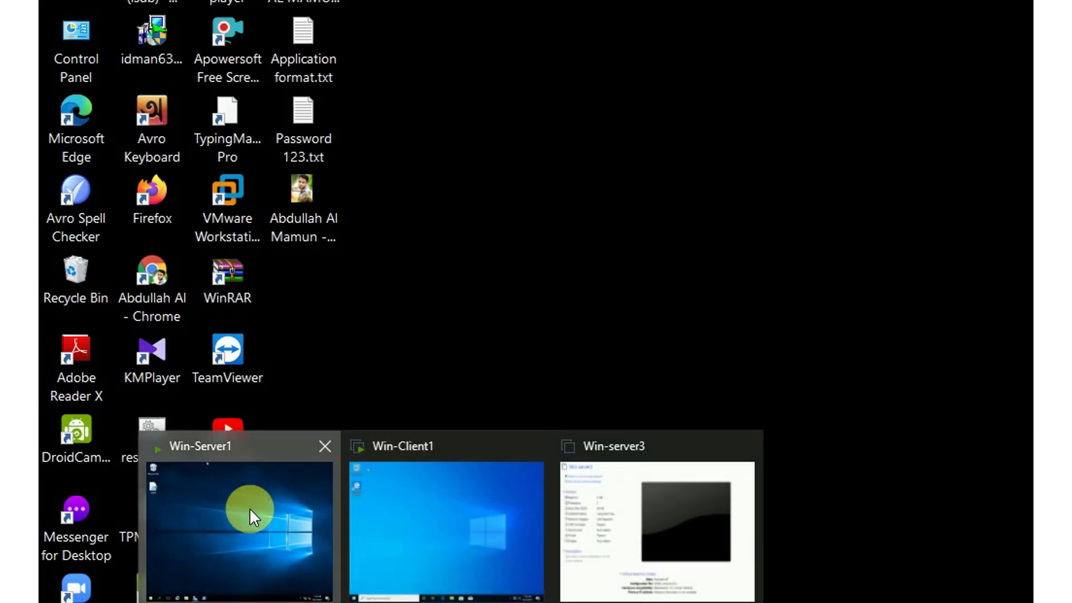
Switch to the Win-Server1 virtual machine, unlock it and sign in to the domain administrator account with its password
click(249, 508)
click(730, 284)
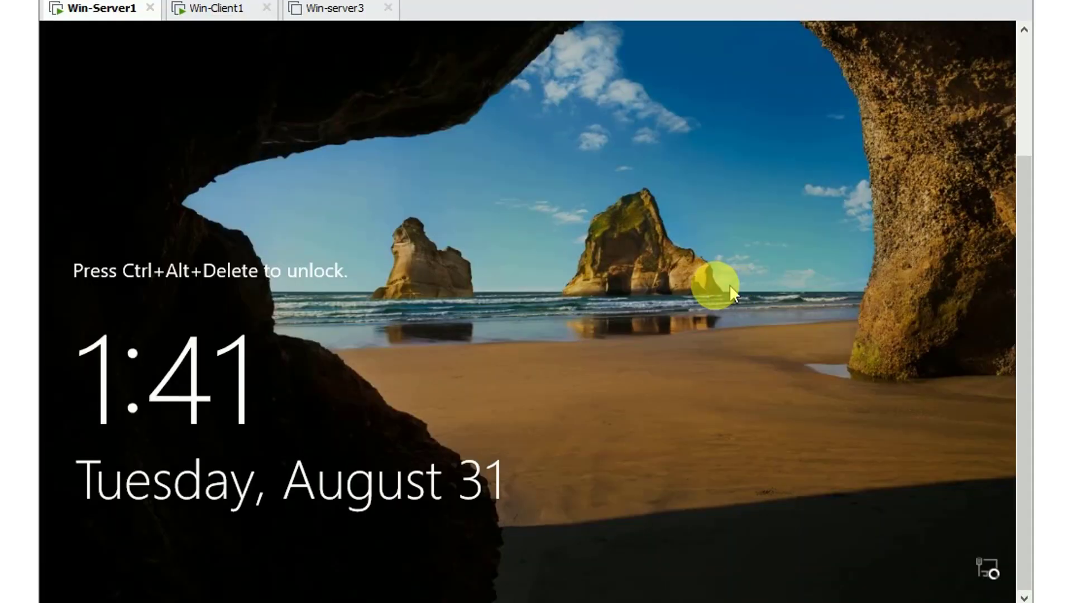
click(554, 65)
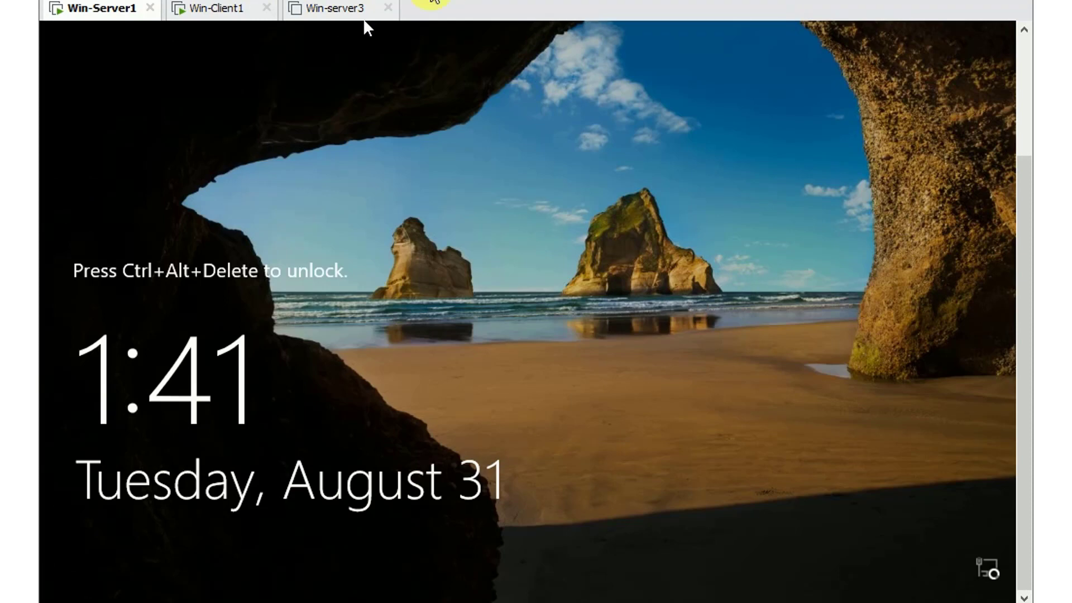
key(ctrl+alt+Insert)
click(535, 312)
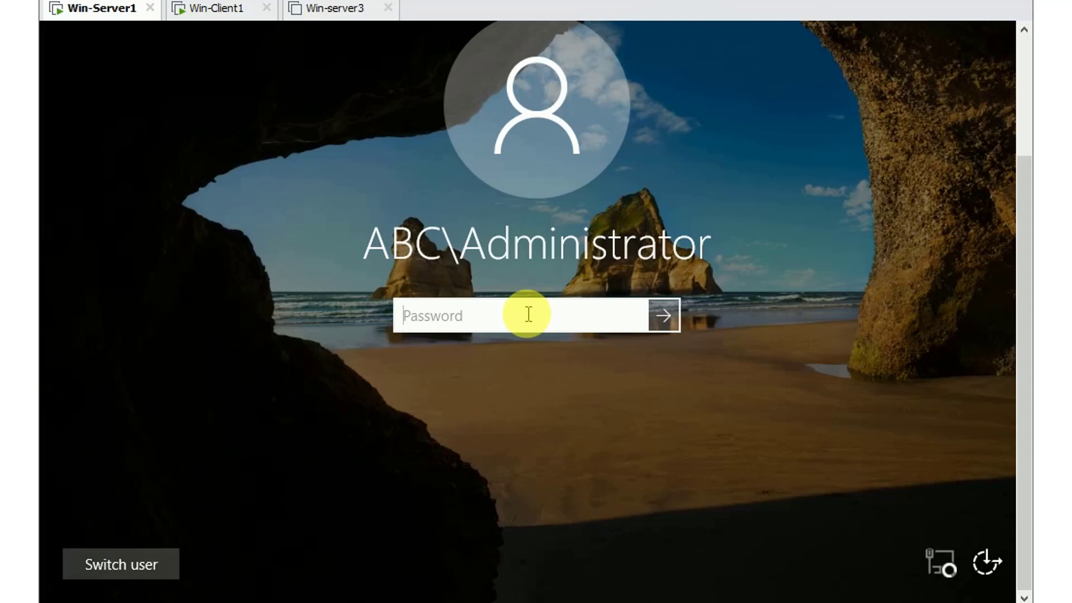
text(********)
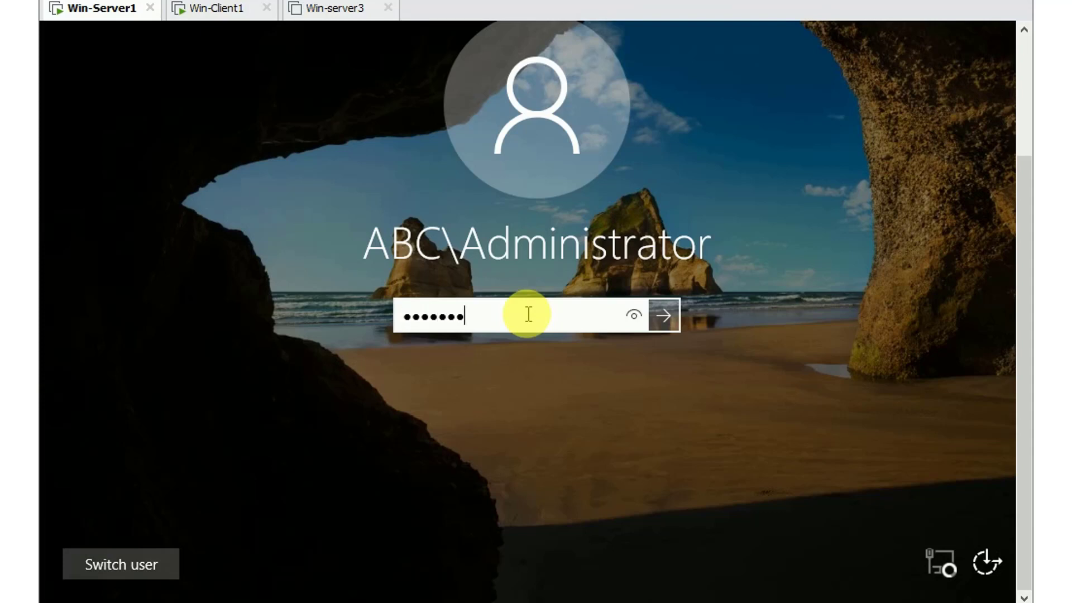
key(Return)
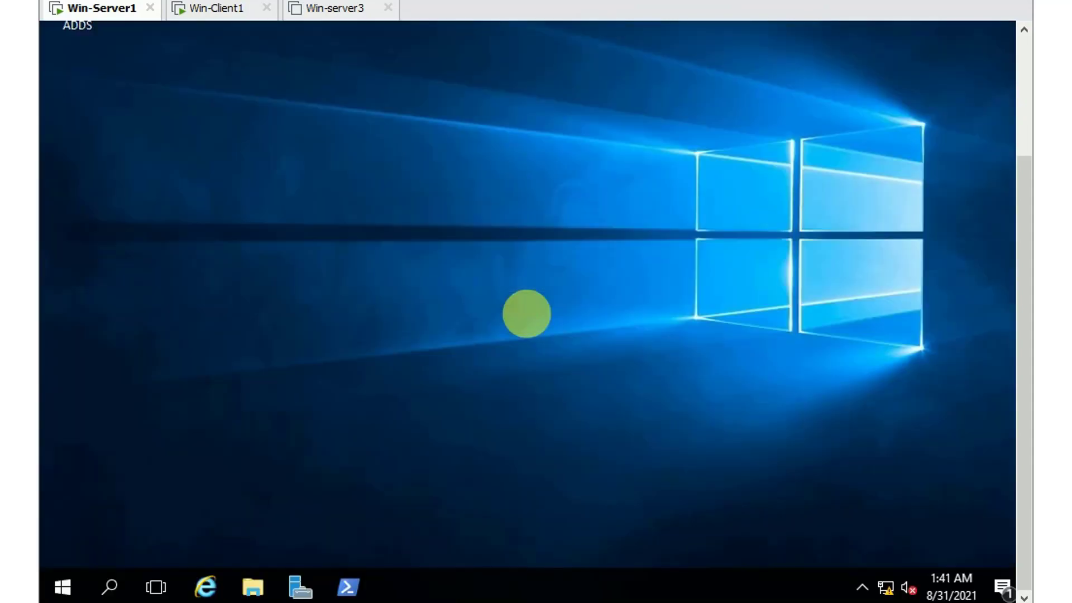
Look at the desktop of the Win-Client1 virtual machine, and return to Win-Server1
click(237, 11)
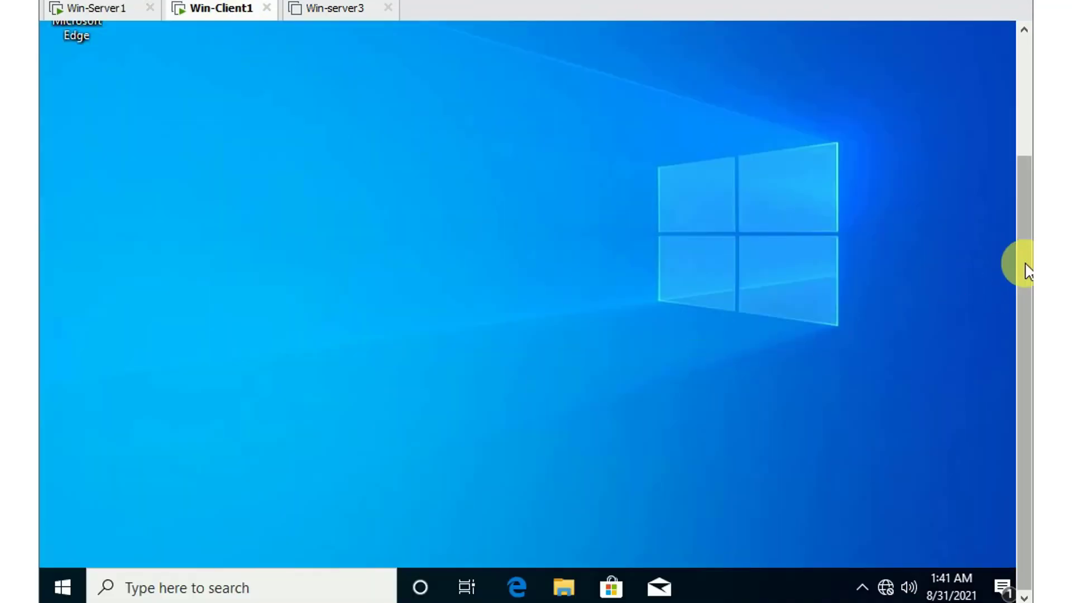
drag(1027, 270, 1024, 298)
click(130, 13)
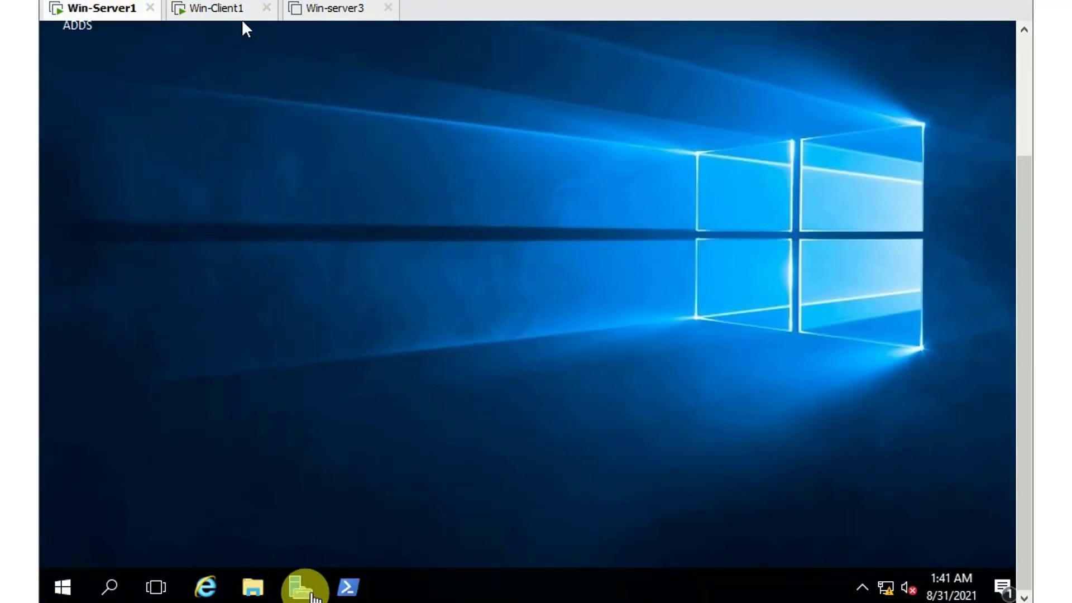
Launch Server Manager, open the Group Policy Management console from it and maximize the console window
click(313, 597)
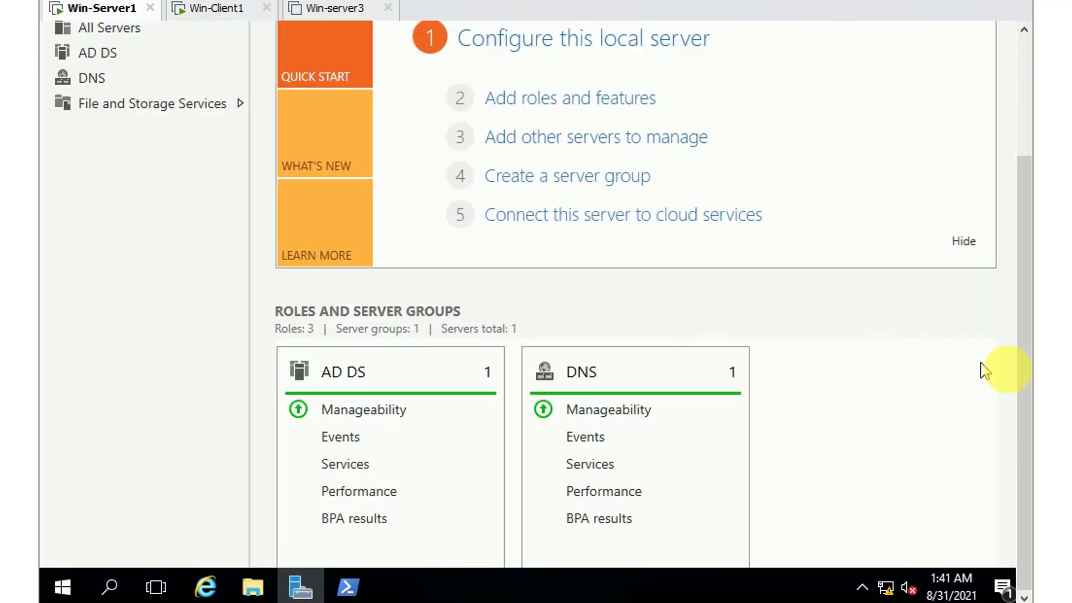
drag(1028, 389, 1031, 257)
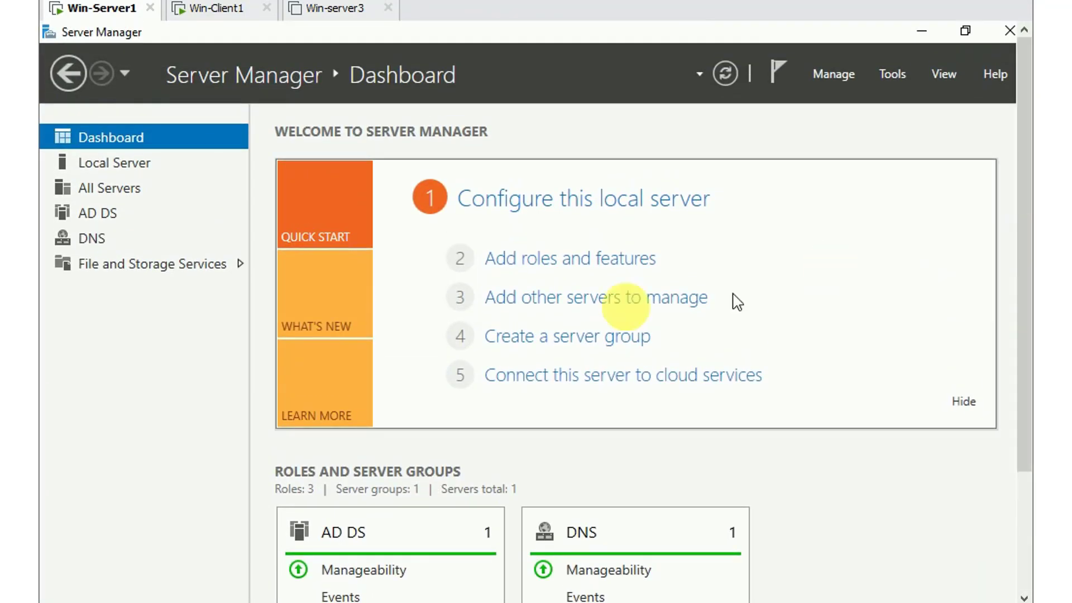
click(893, 75)
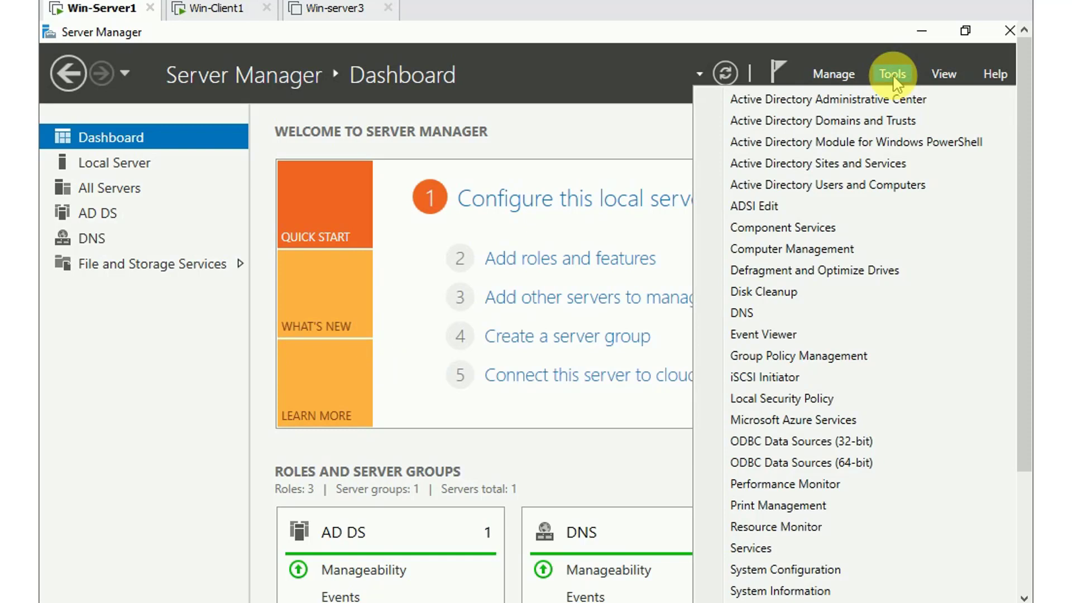
click(839, 365)
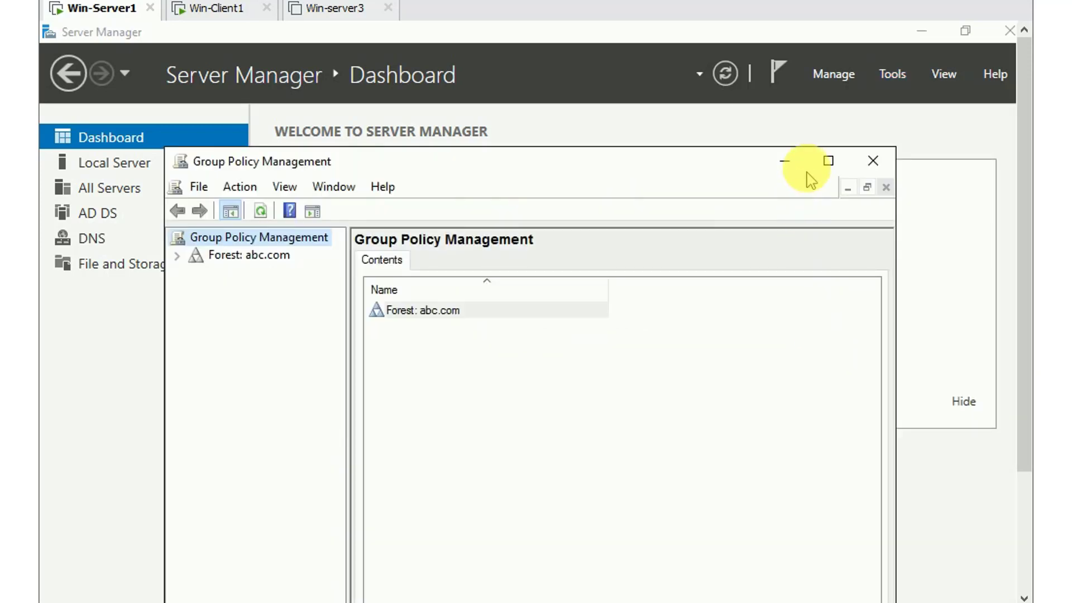
click(828, 164)
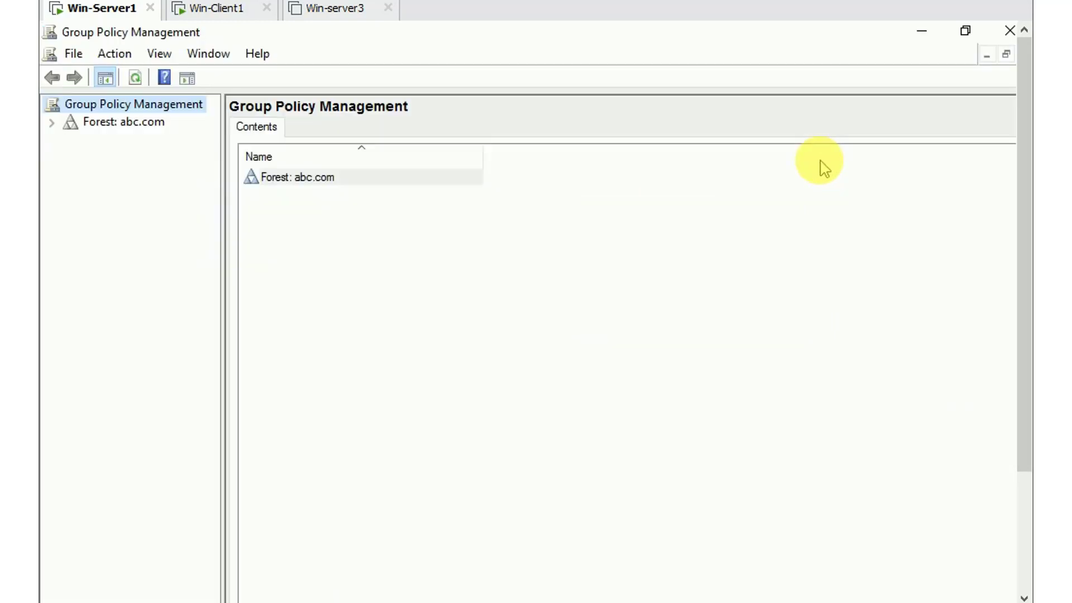
Expand the abc.com forest down to the contents of the abc.com domain, and widen the console tree to show full names
click(51, 123)
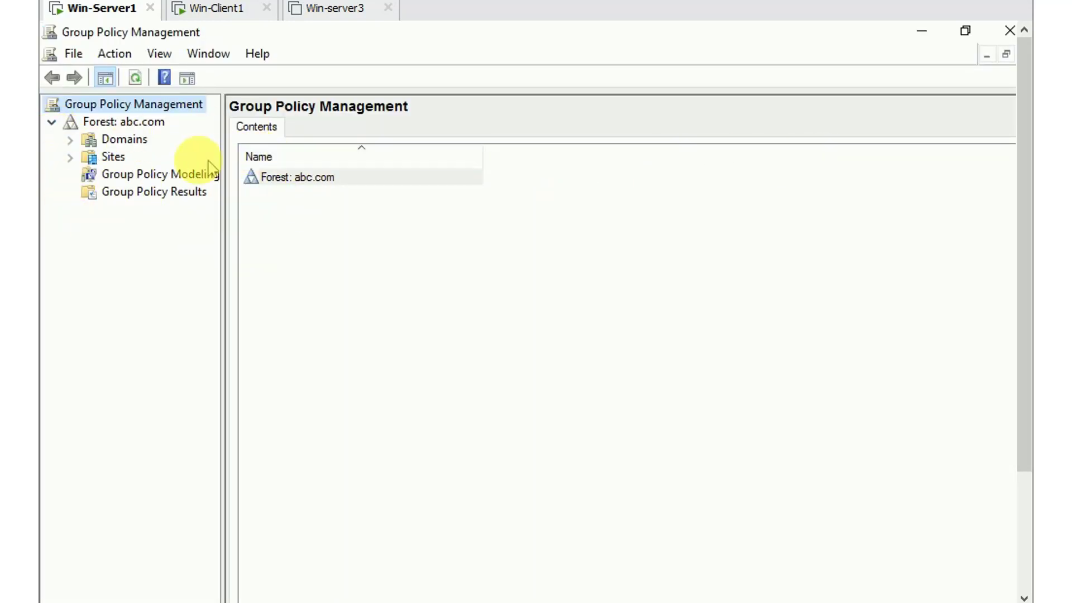
click(70, 140)
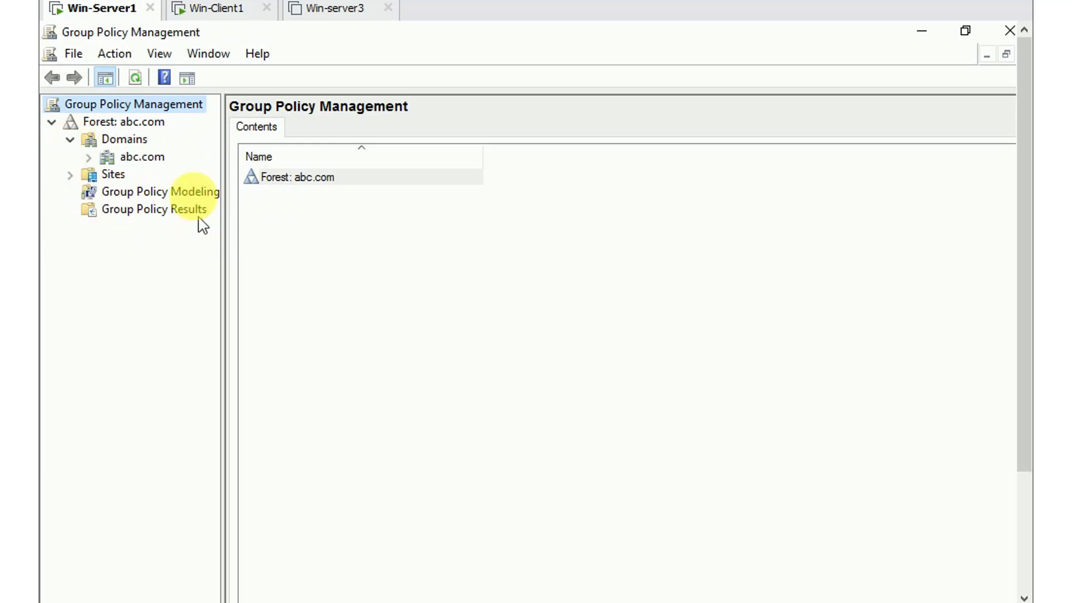
click(89, 157)
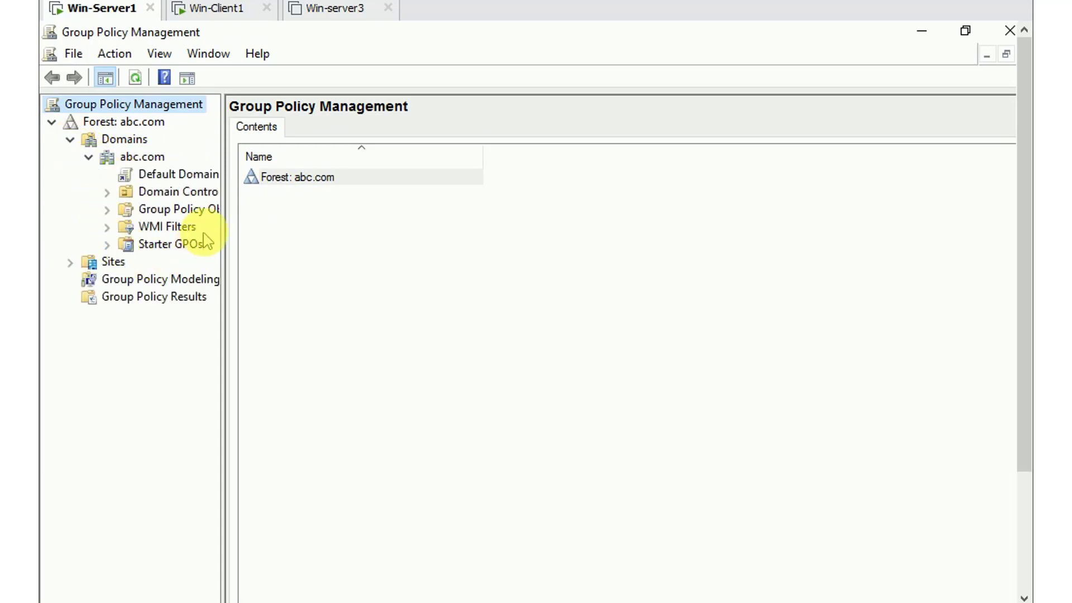
drag(223, 227, 288, 227)
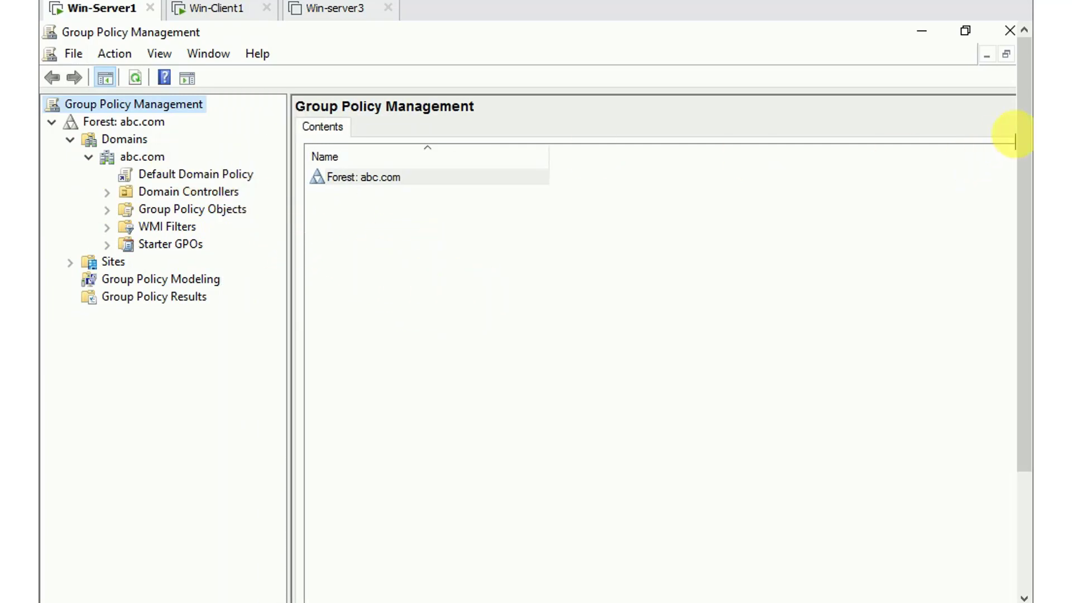
mouse_move(1024, 137)
mouse_down()
mouse_move(1024, 192)
mouse_move(1024, 140)
mouse_up()
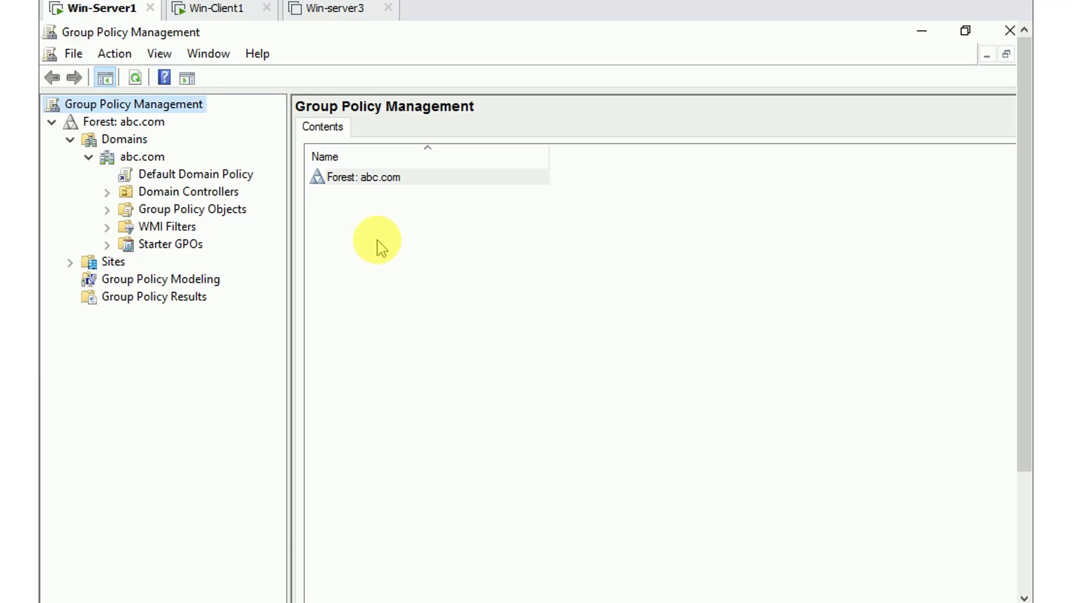
Create a GPO named "Enable Remote Desktop" linked to the abc.com domain, with no source starter GPO
right_click(168, 162)
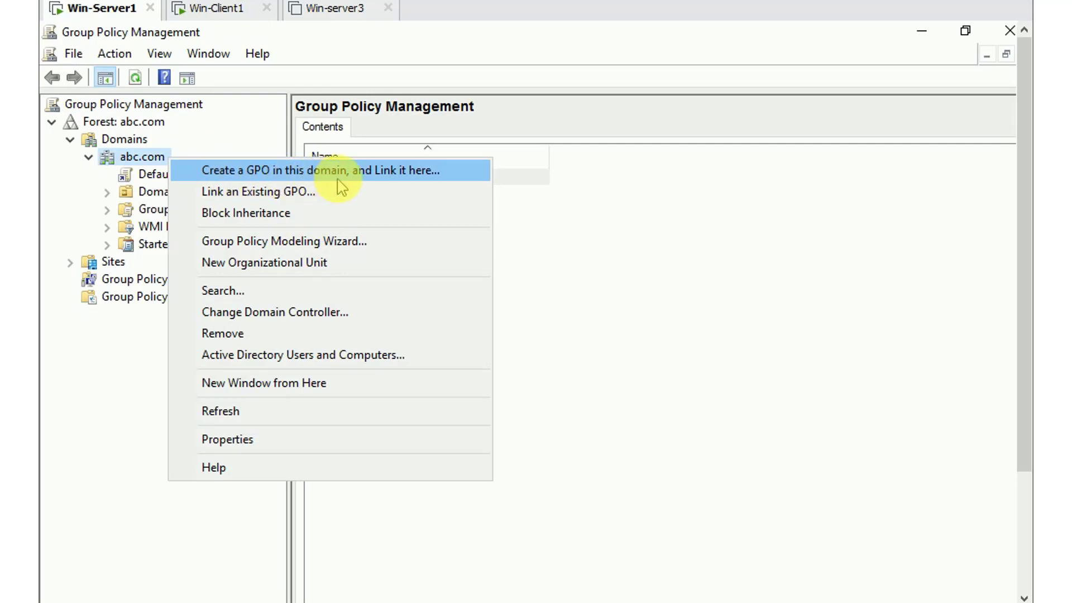
click(441, 177)
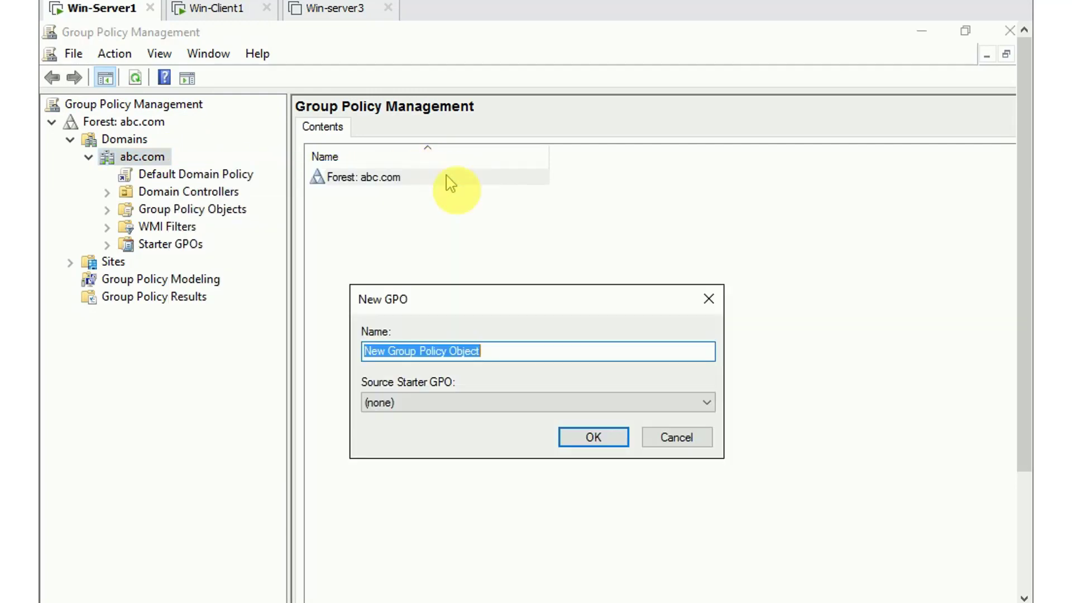
click(494, 352)
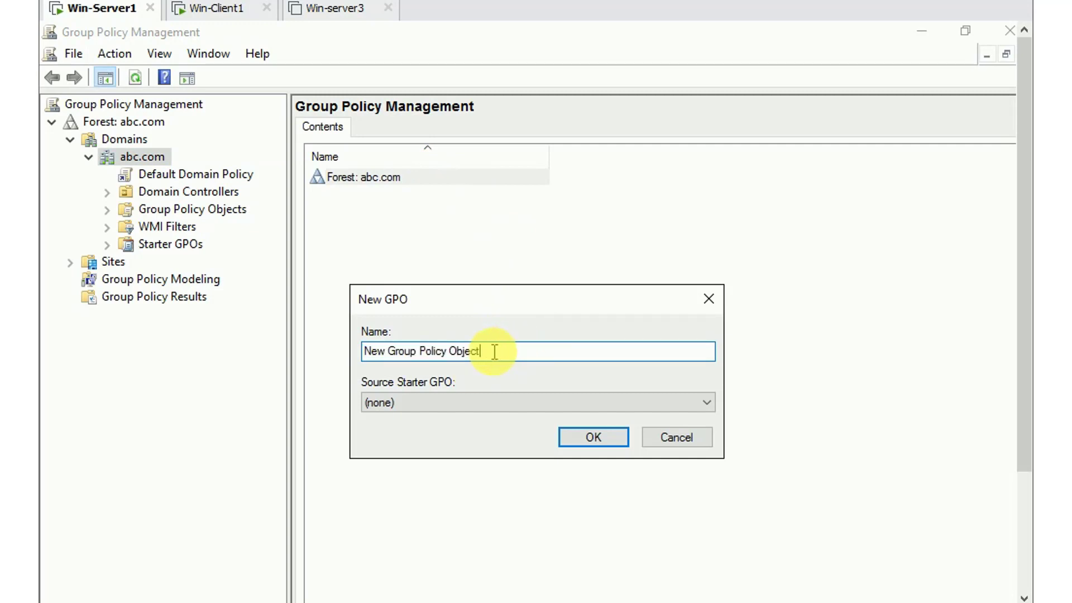
key(BackSpace)
key(BackSpace)
key(BackSpace)
key(BackSpace)
key(BackSpace)
key(BackSpace)
key(BackSpace)
key(BackSpace)
key(BackSpace)
key(BackSpace)
key(BackSpace)
key(BackSpace)
key(BackSpace)
key(BackSpace)
key(BackSpace)
key(BackSpace)
key(BackSpace)
key(BackSpace)
key(BackSpace)
key(BackSpace)
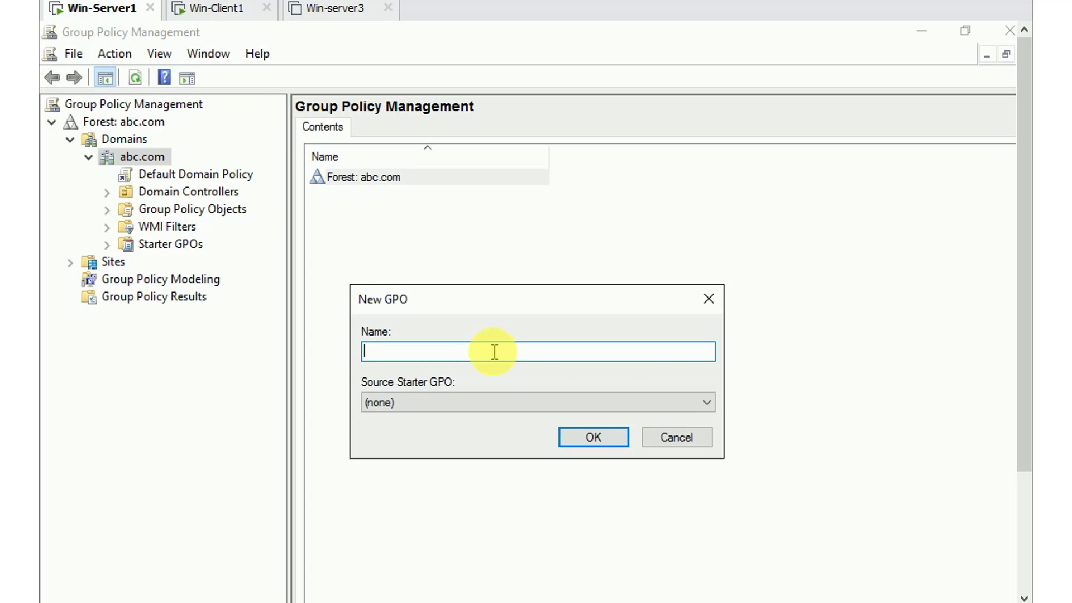
text(Enable Re)
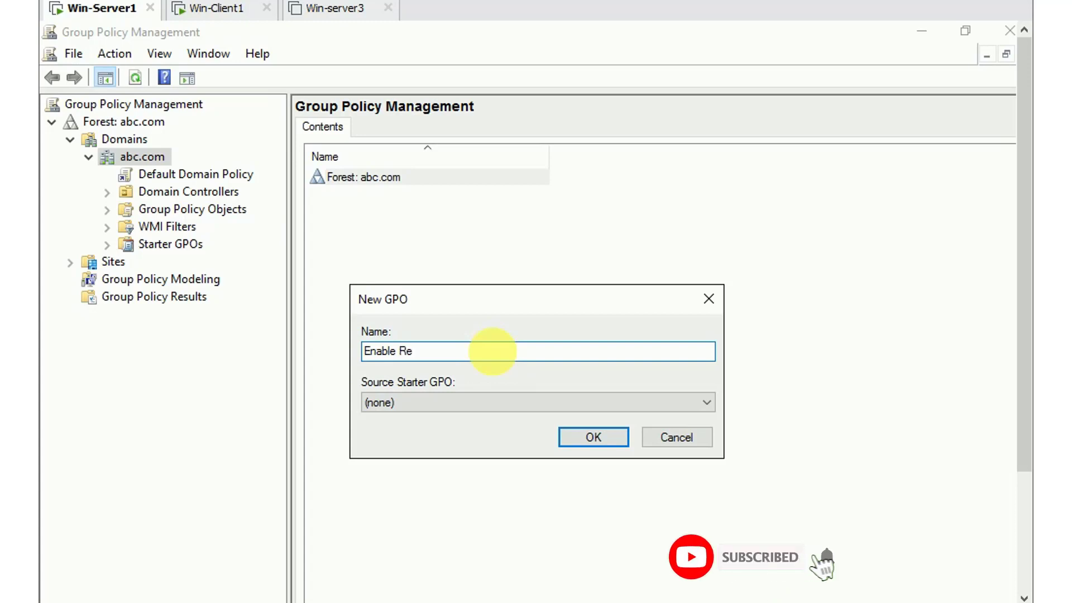
text(mote Deskt)
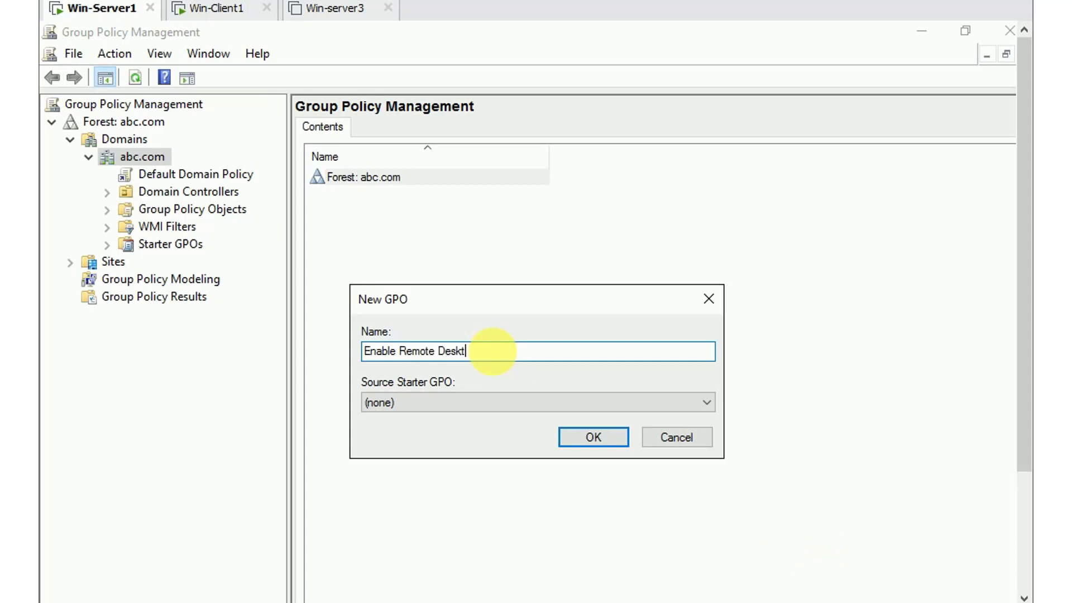
text(op)
click(594, 437)
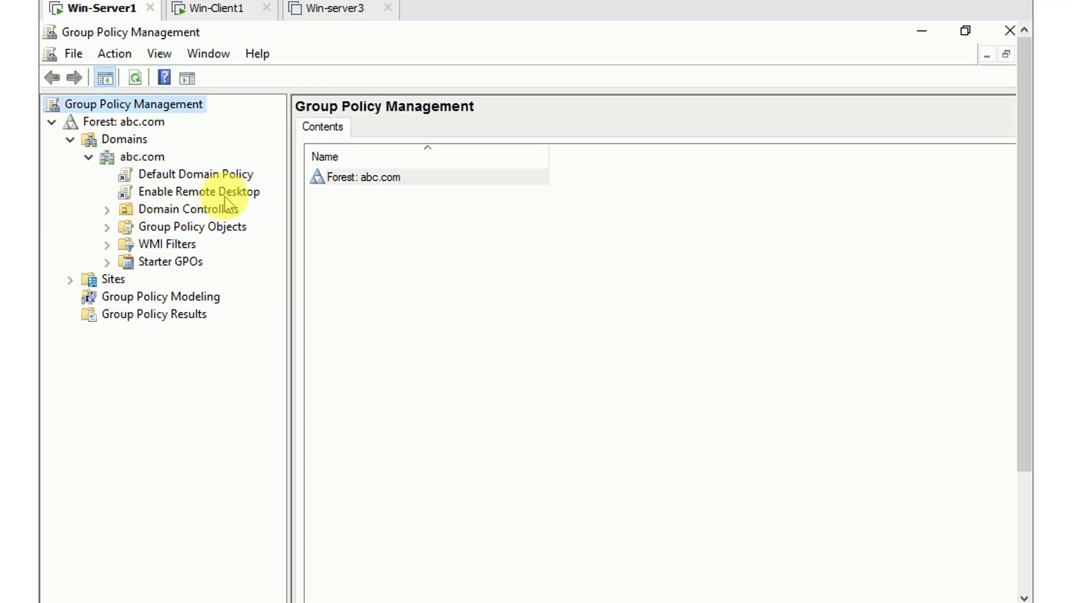
Open the Enable Remote Desktop GPO for editing and maximize the Group Policy Management Editor
right_click(258, 198)
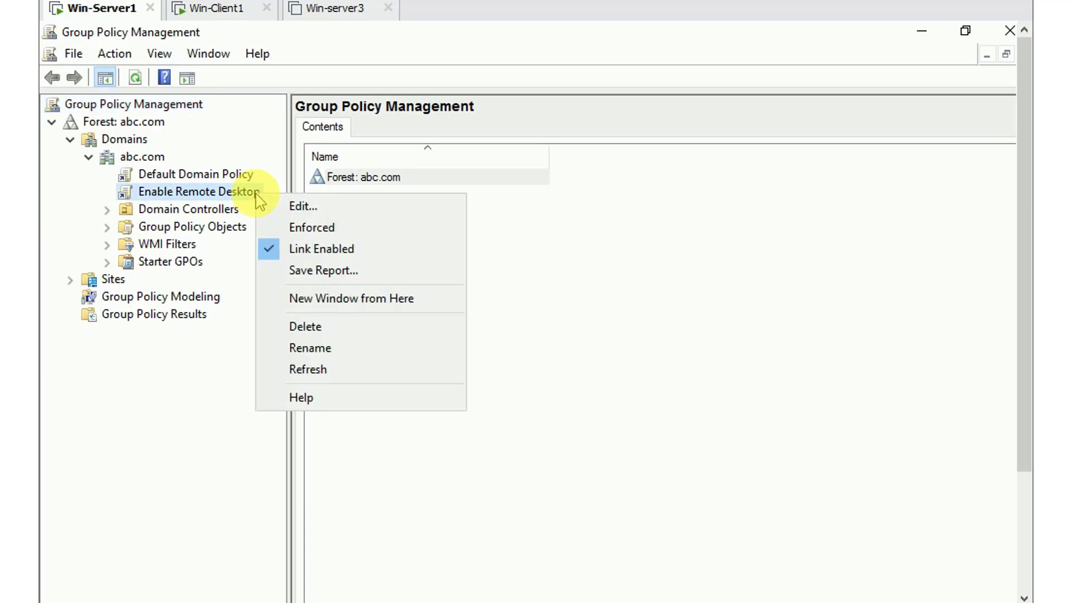
click(313, 204)
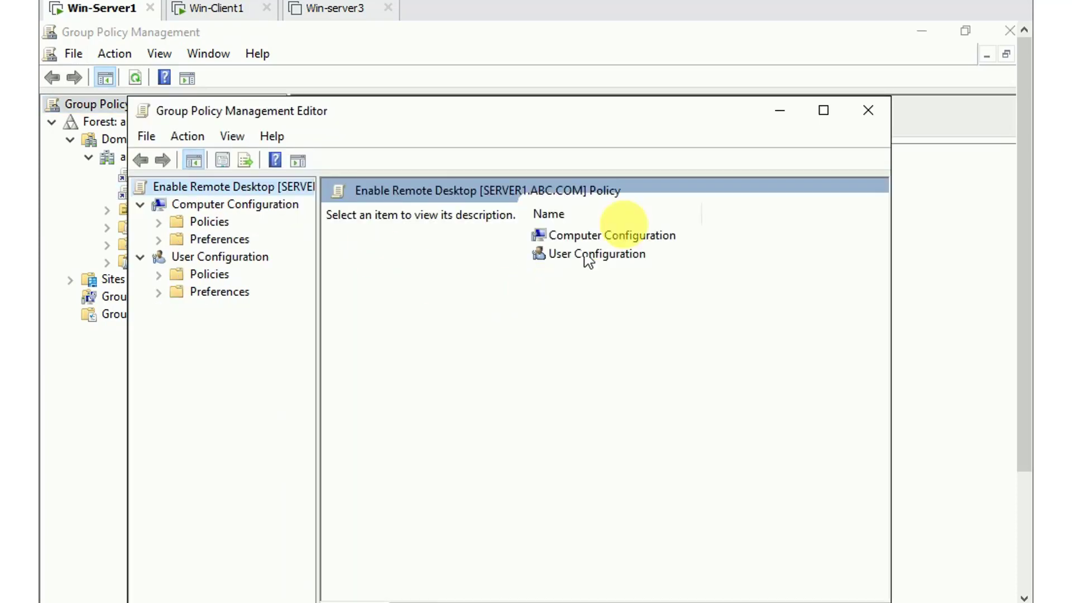
click(823, 110)
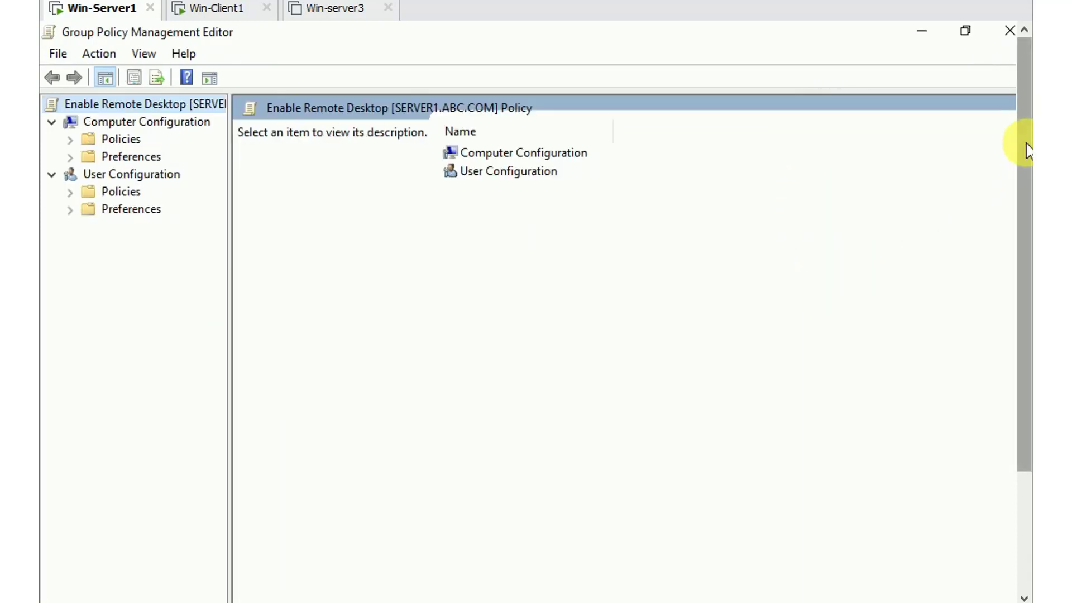
Expand Computer Configuration > Policies > Administrative Templates > Windows Components and widen the console tree to show the full folder names
drag(1022, 146, 1024, 97)
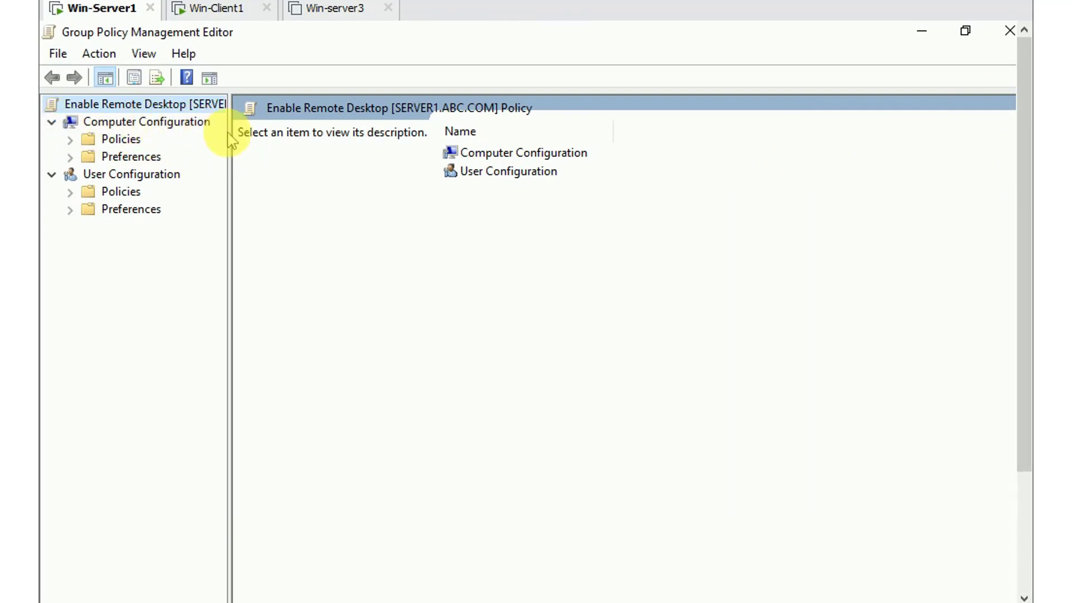
click(70, 139)
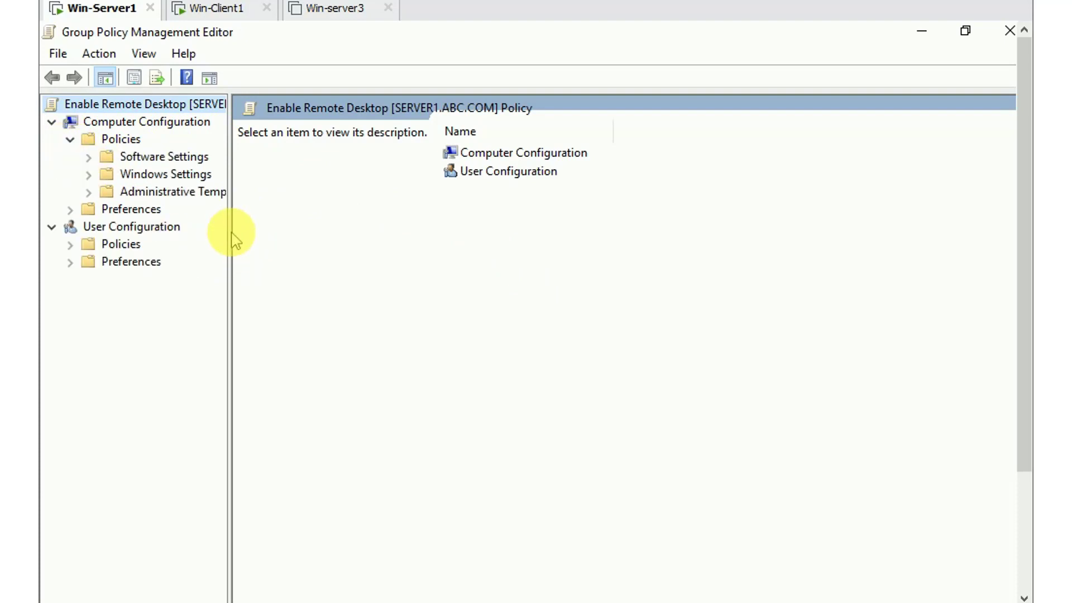
drag(231, 235, 276, 230)
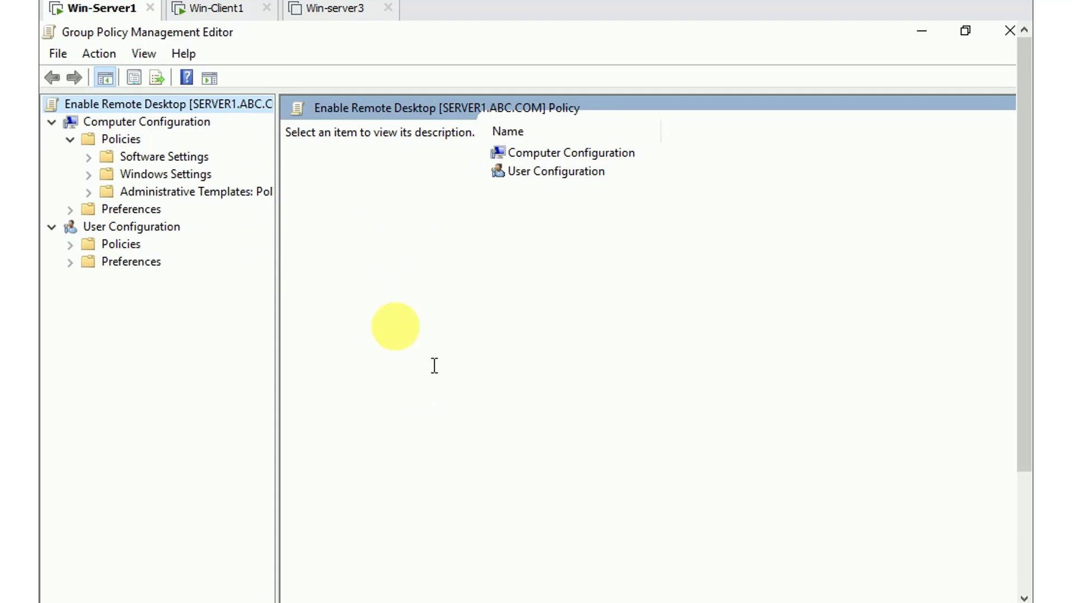
click(89, 193)
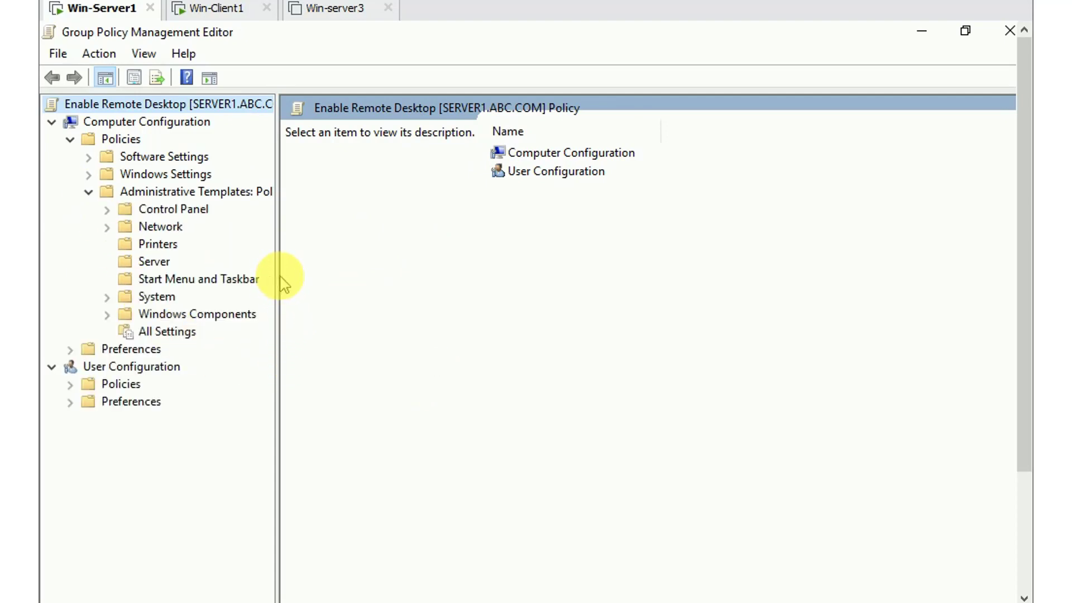
drag(283, 272, 295, 272)
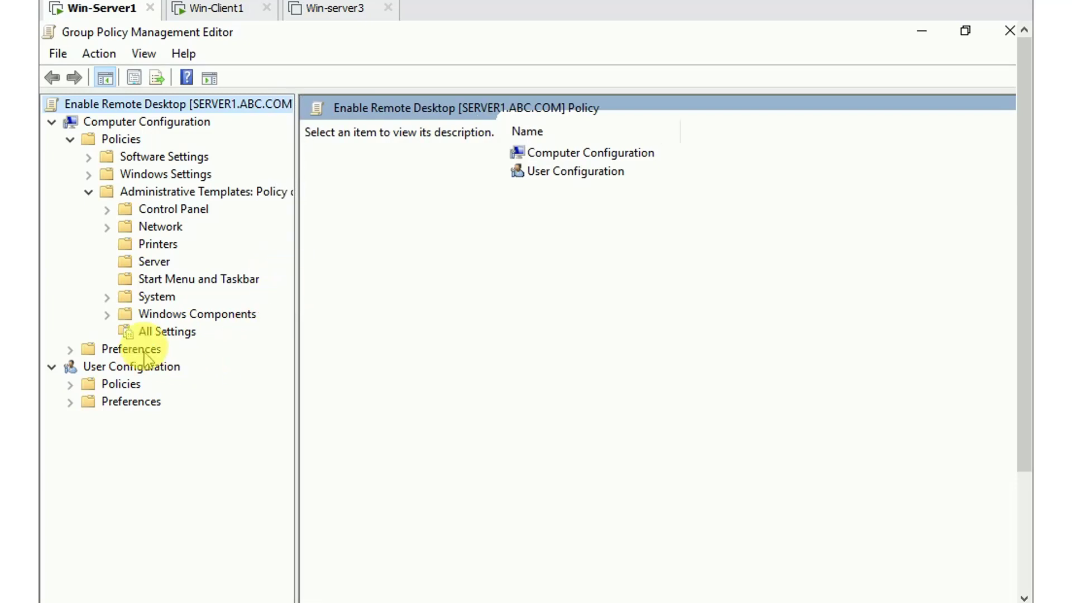
click(108, 315)
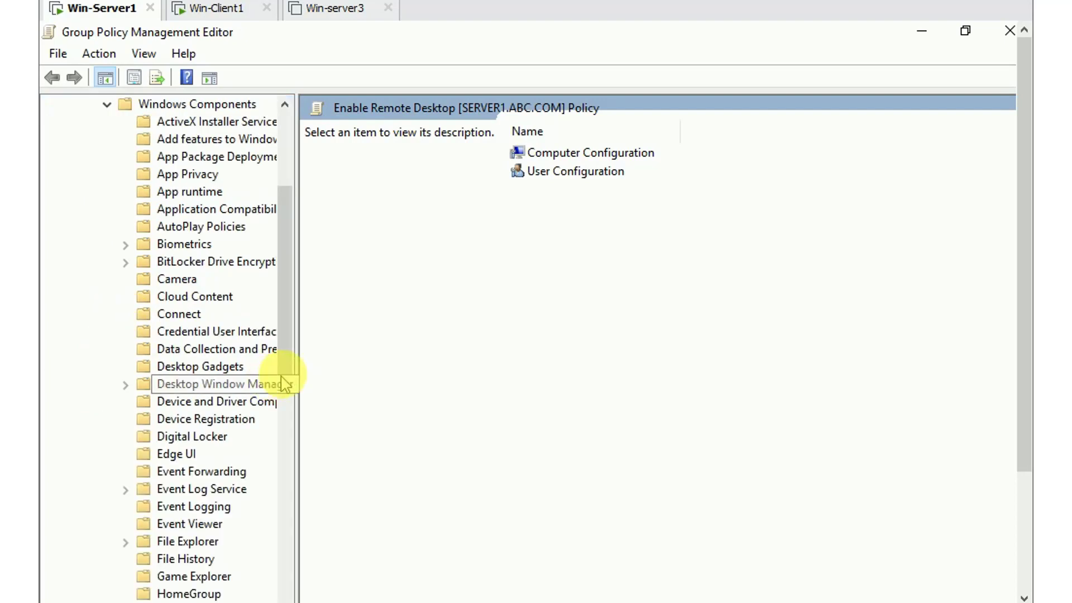
drag(295, 336, 360, 335)
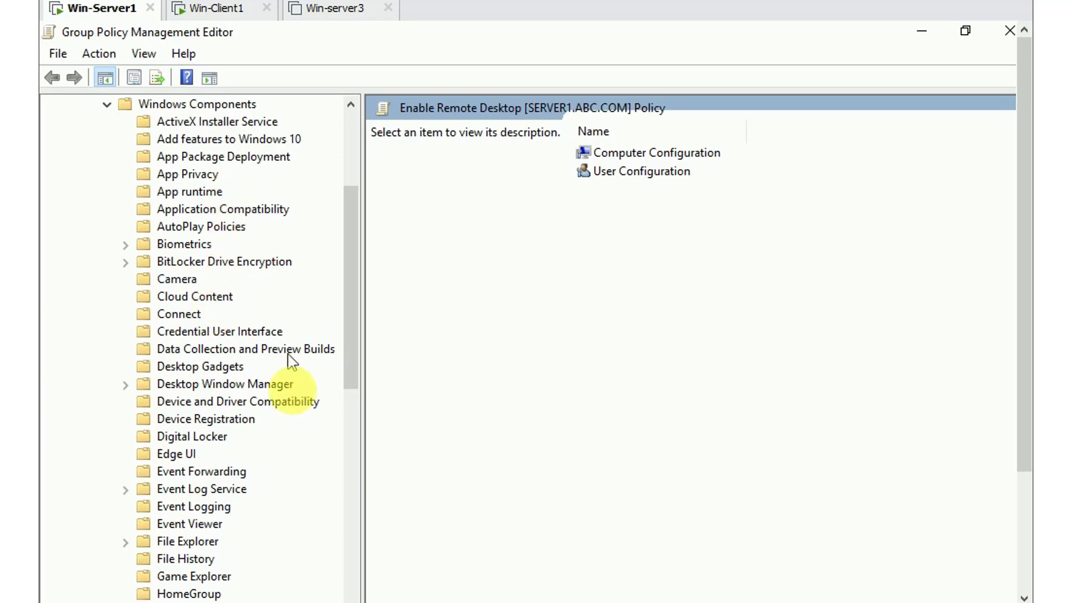
Expand Remote Desktop Services and its Remote Desktop Session Host folder under Windows Components, widening the console tree further
scroll(282, 427, down, 3)
scroll(282, 427, down, 3)
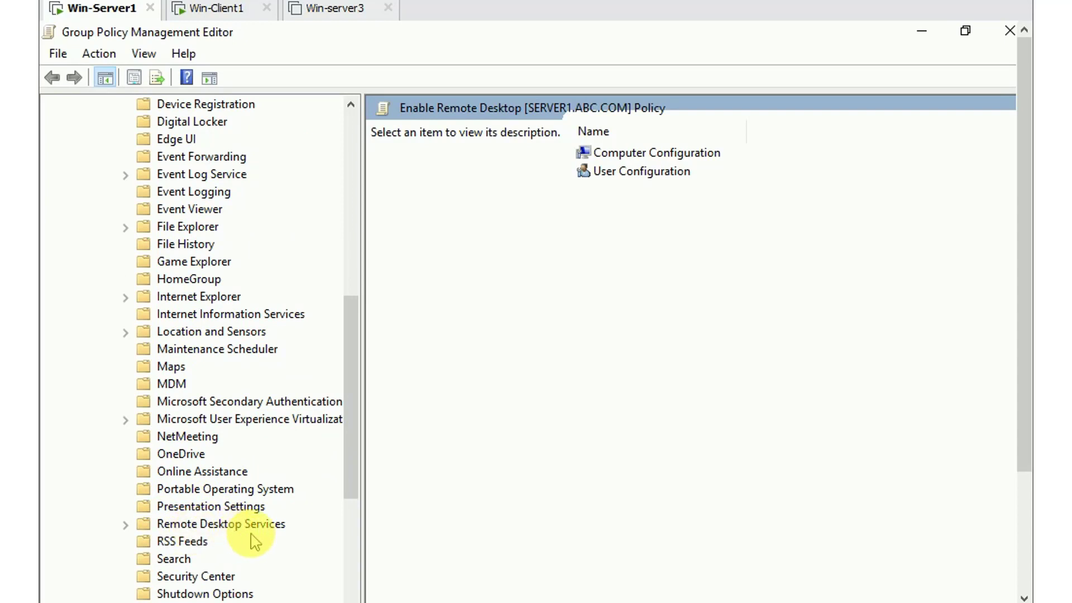
scroll(301, 441, down, 2)
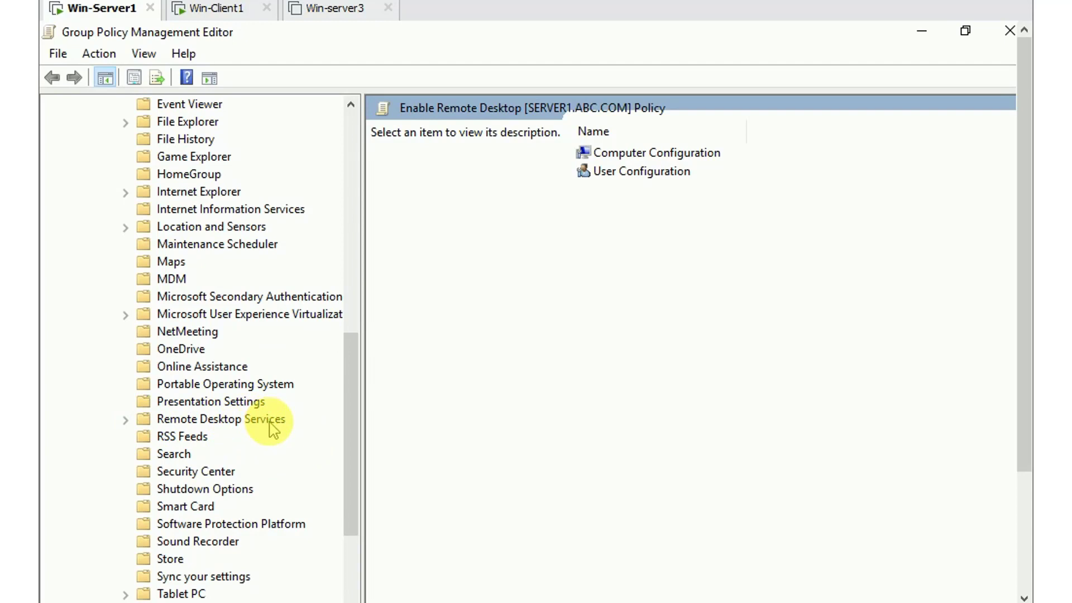
click(125, 421)
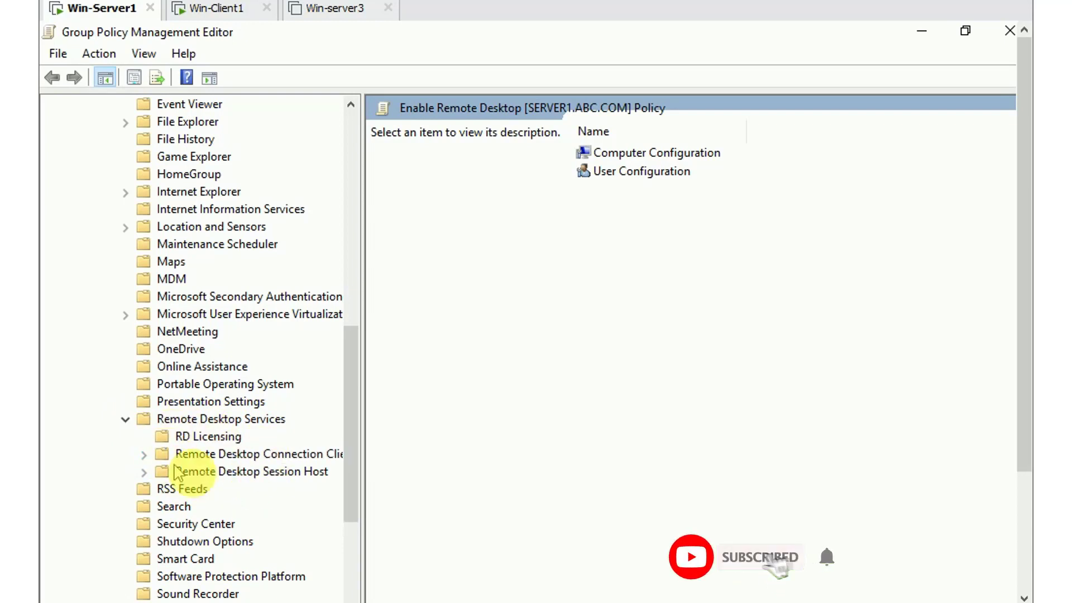
drag(362, 412, 428, 411)
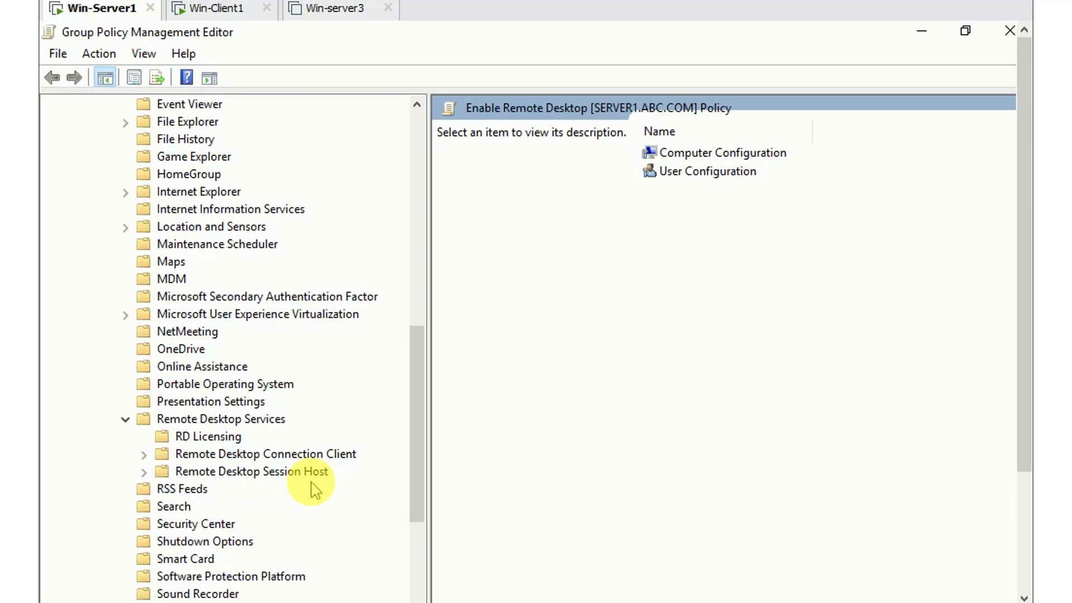
click(145, 473)
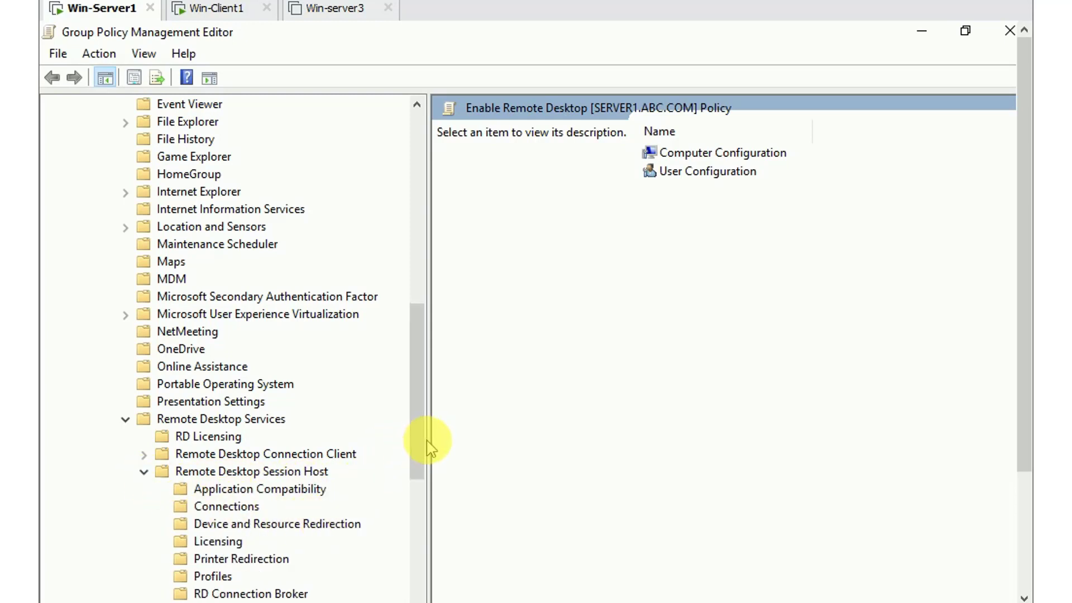
drag(430, 447, 467, 445)
scroll(346, 510, down, 1)
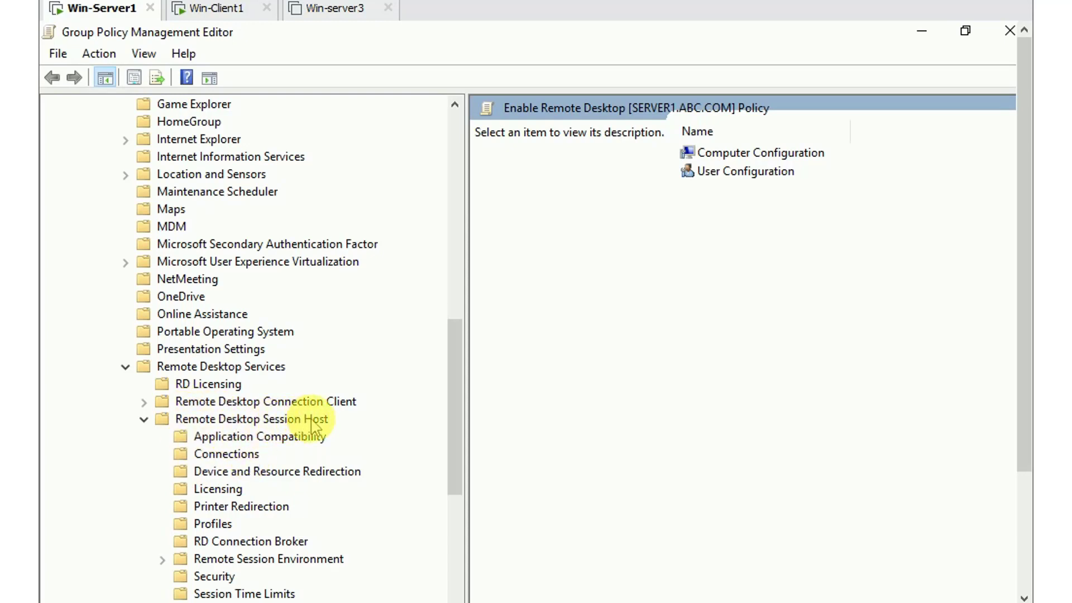
Show the Connections policy settings of Remote Desktop Session Host and resize the console tree and Setting column for readable names and states
click(256, 461)
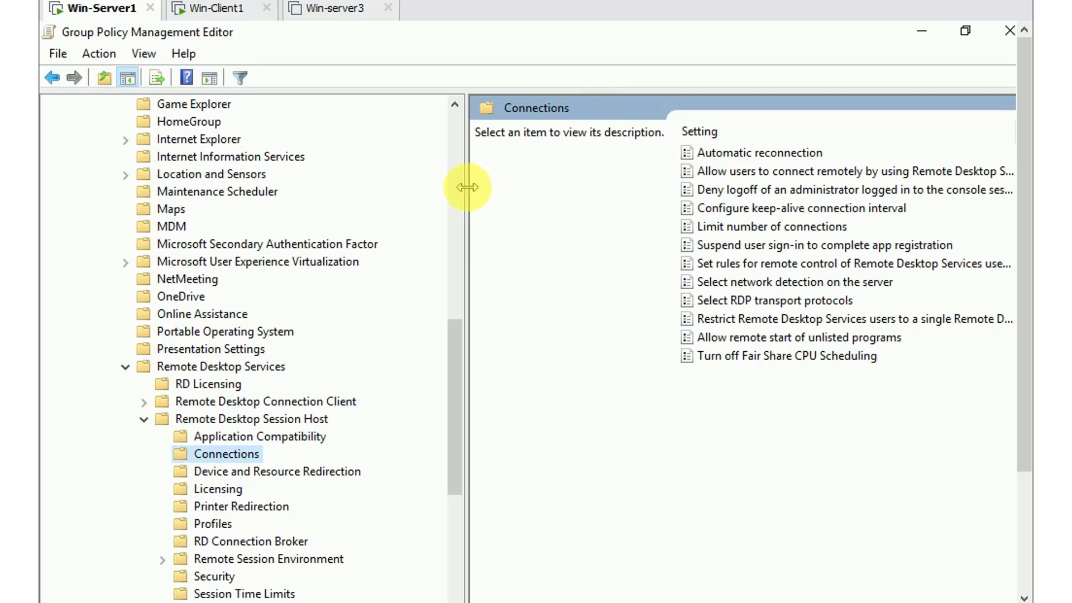
drag(467, 187, 339, 205)
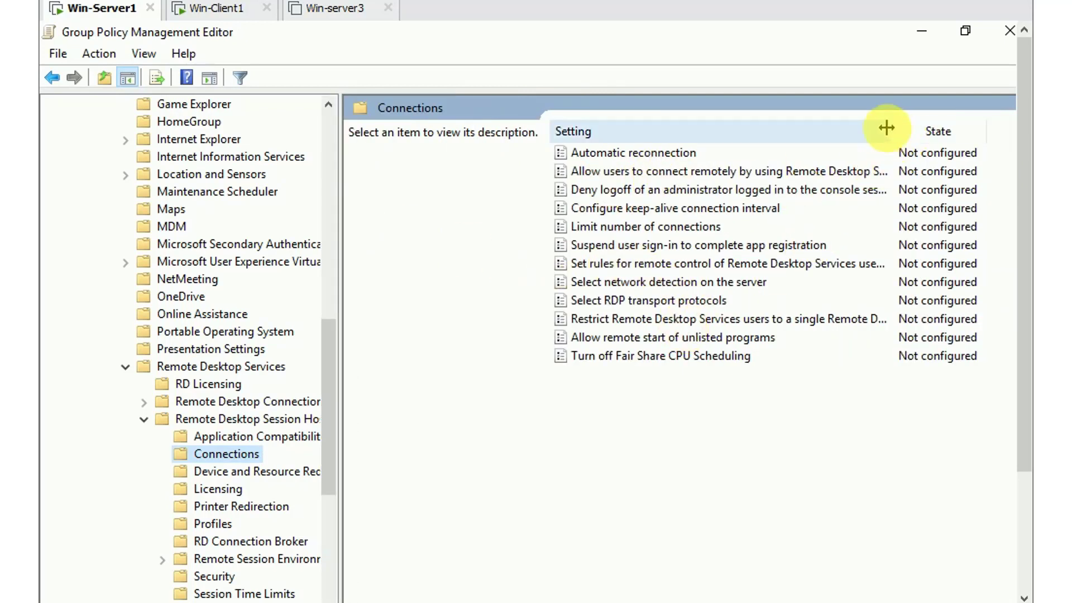
drag(887, 128, 932, 129)
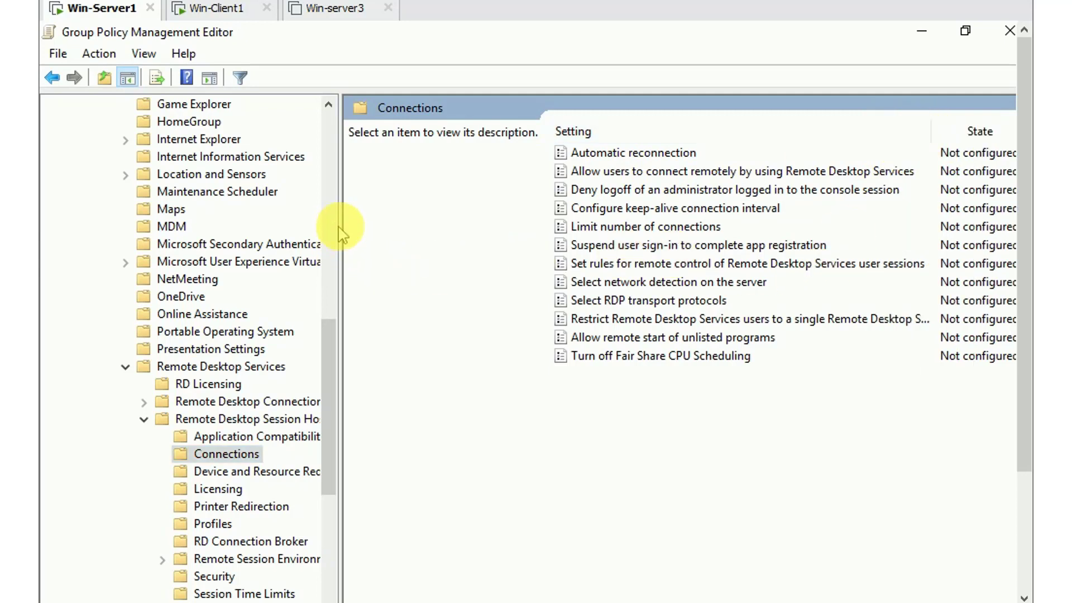
drag(340, 231, 299, 218)
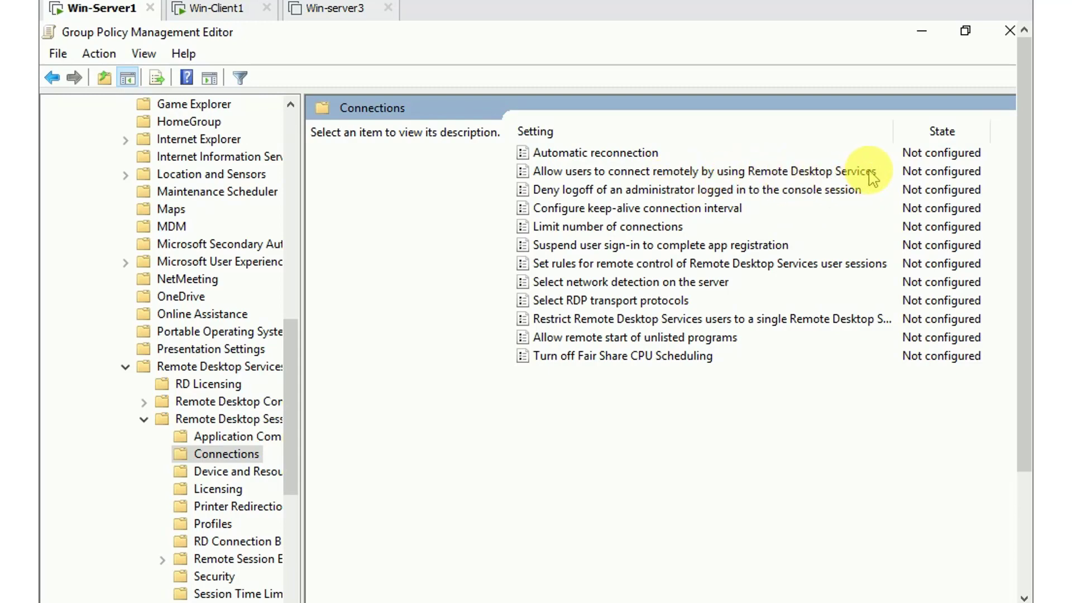
Set the policy "Allow users to connect remotely by using Remote Desktop Services" to Enabled, then apply and close its settings
right_click(885, 171)
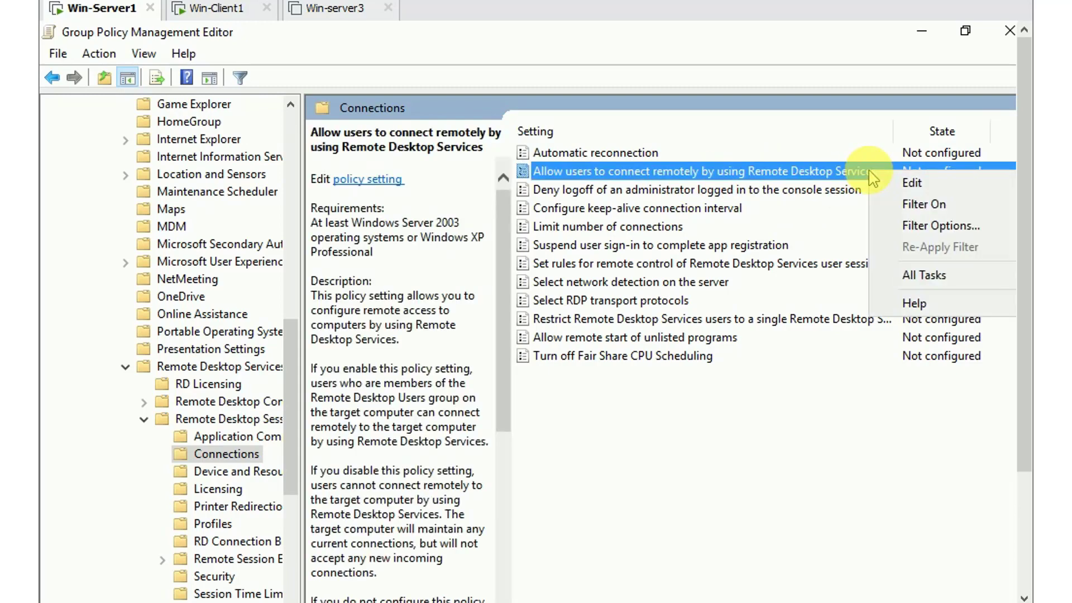
click(920, 186)
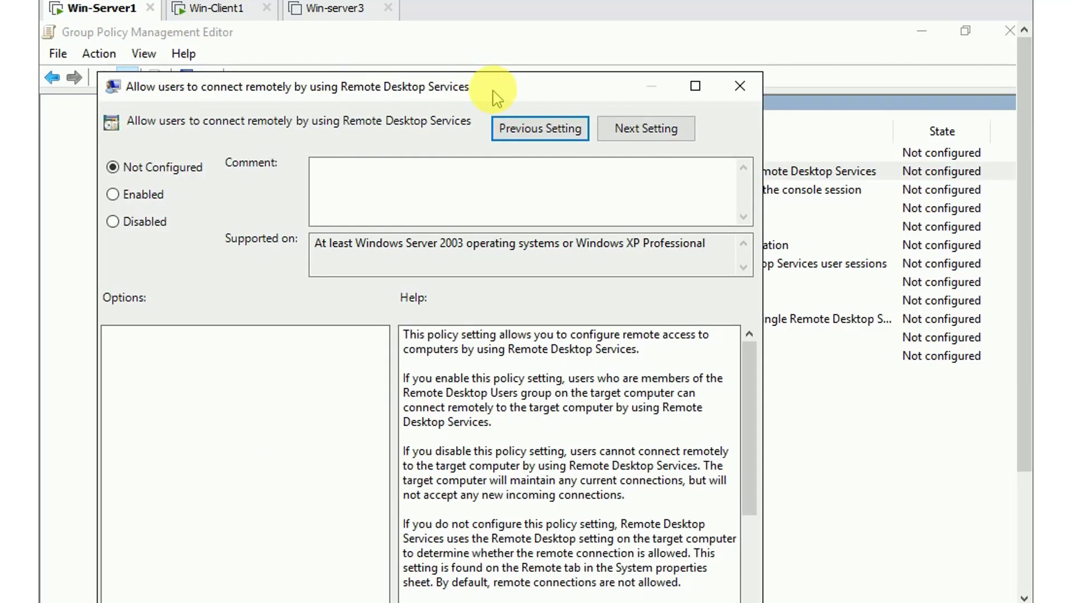
drag(500, 92, 531, 32)
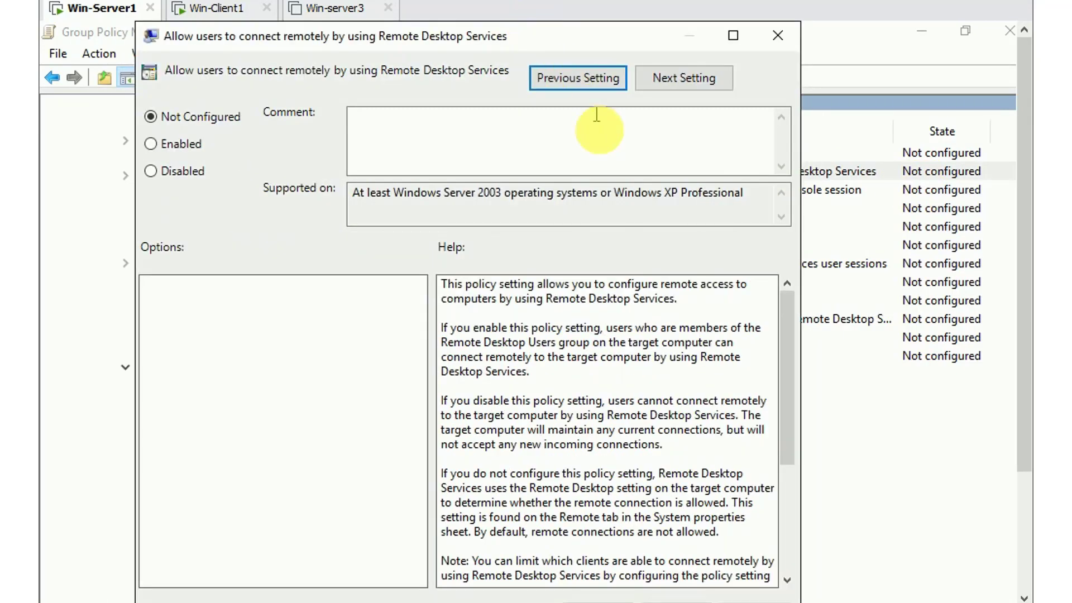
drag(1025, 195, 1028, 258)
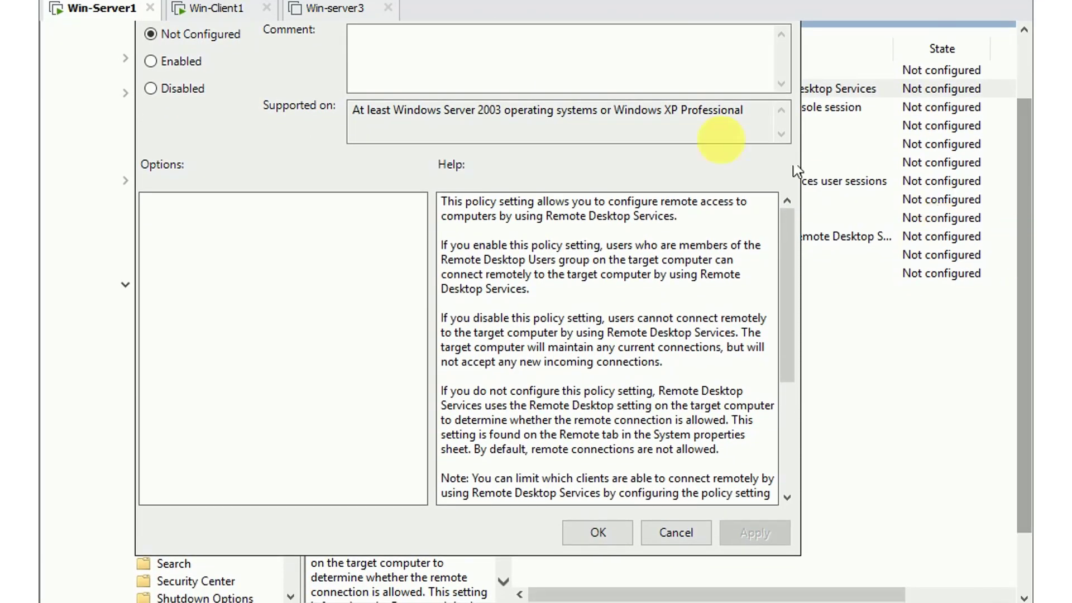
click(151, 62)
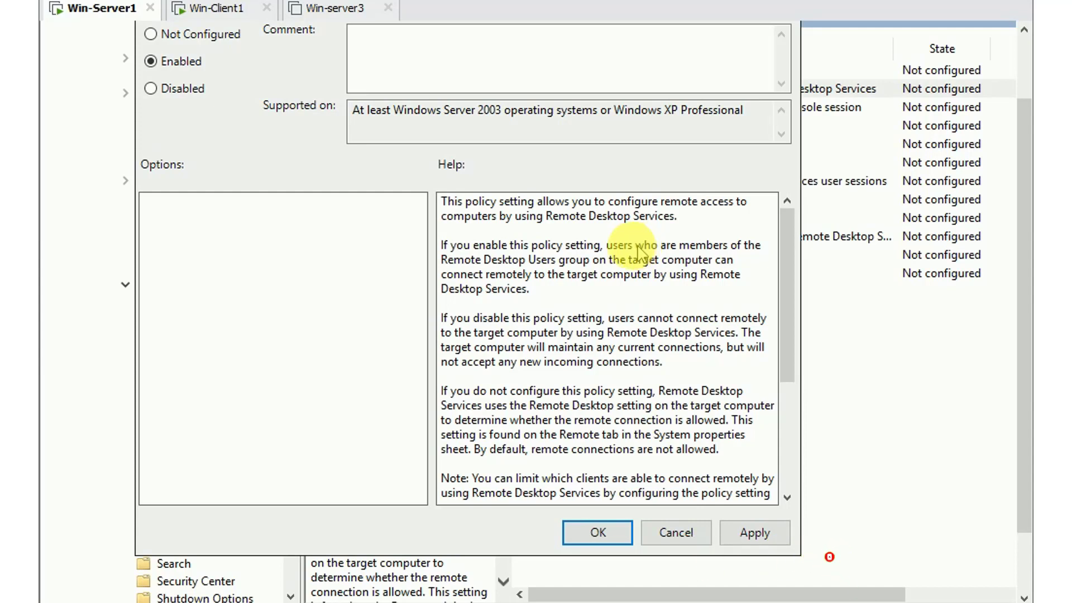
click(751, 536)
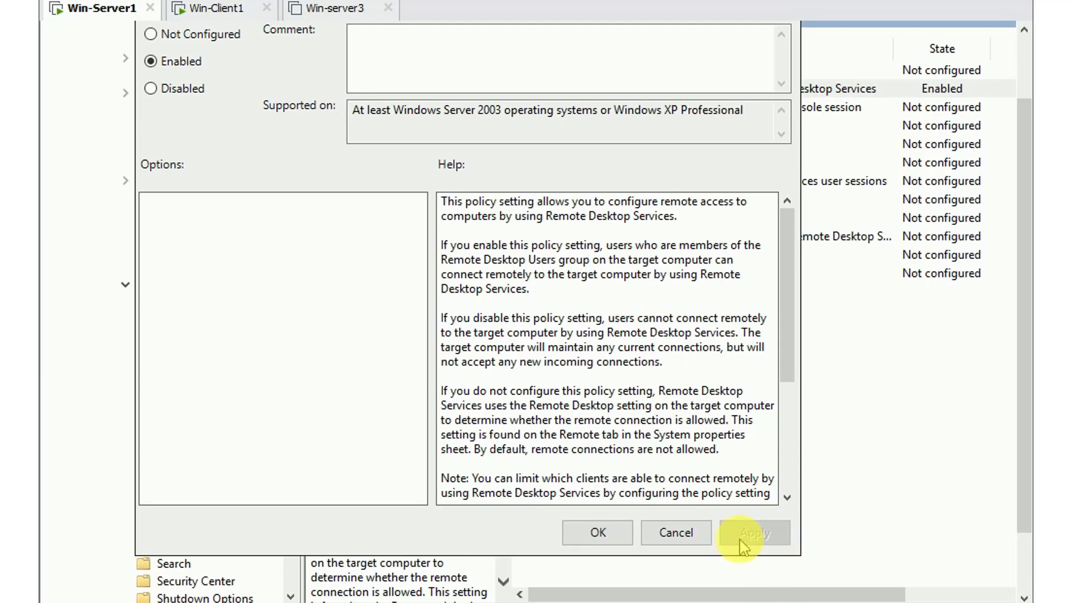
click(583, 535)
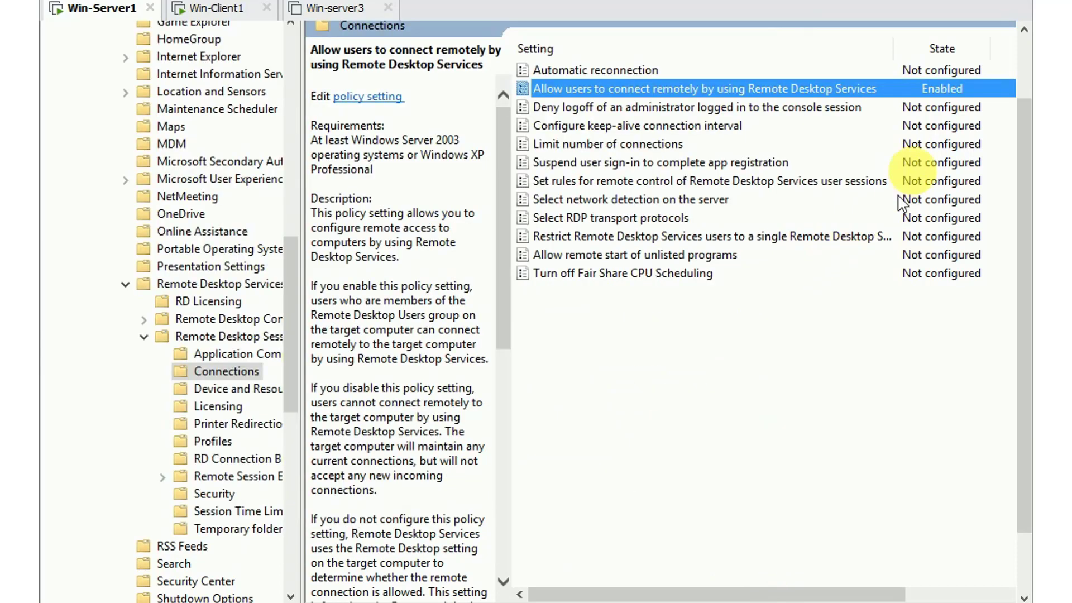
scroll(1027, 187, up, 3)
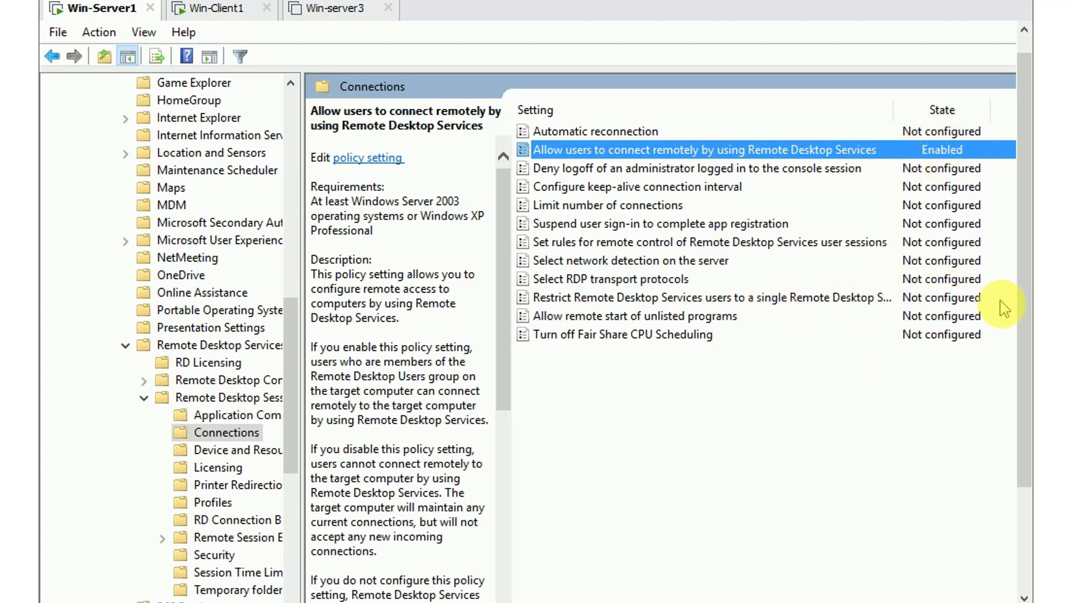
drag(1026, 329, 1027, 193)
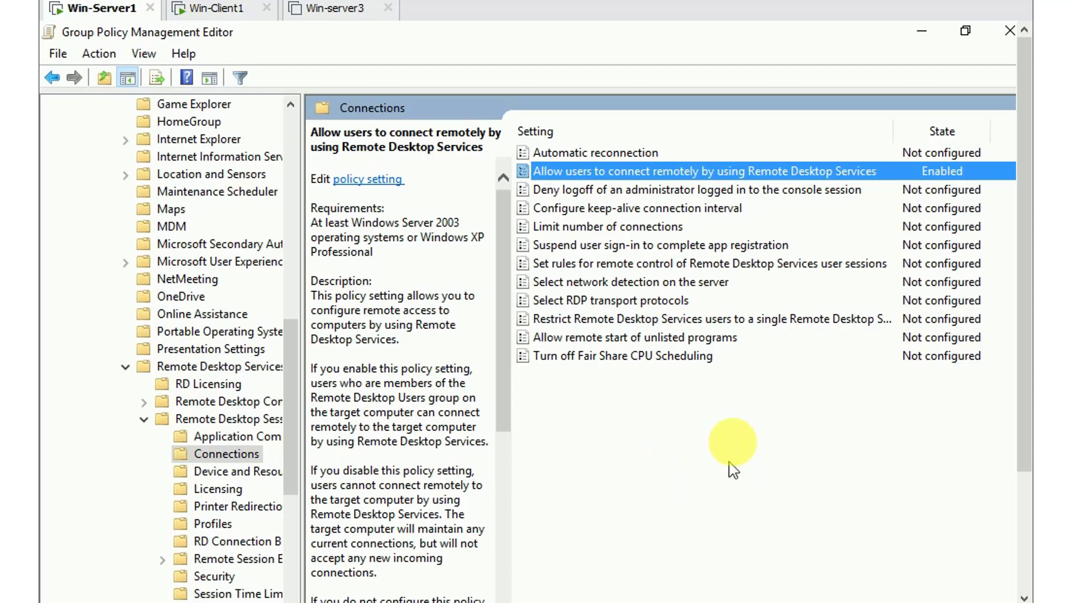
scroll(1026, 358, down, 1)
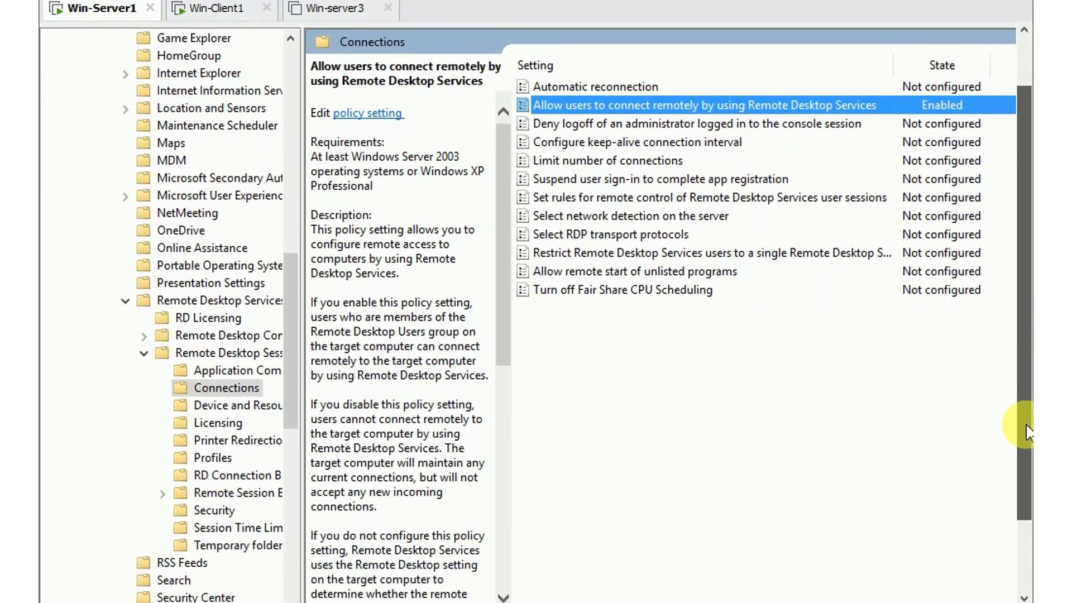
scroll(1026, 358, up, 1)
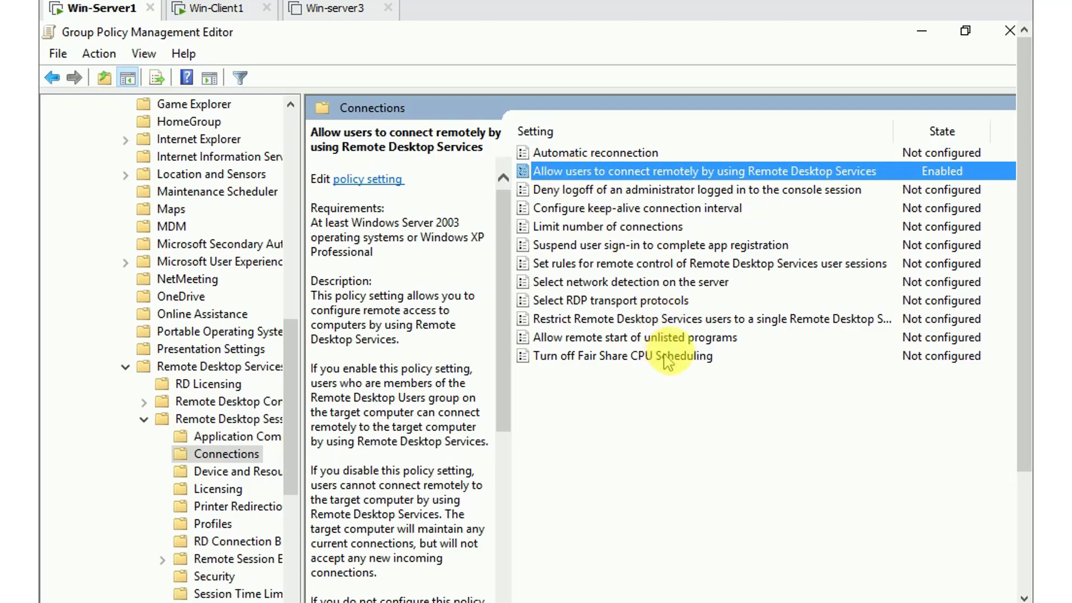
mouse_move(1028, 282)
mouse_down()
mouse_move(1027, 299)
mouse_move(1030, 272)
mouse_up()
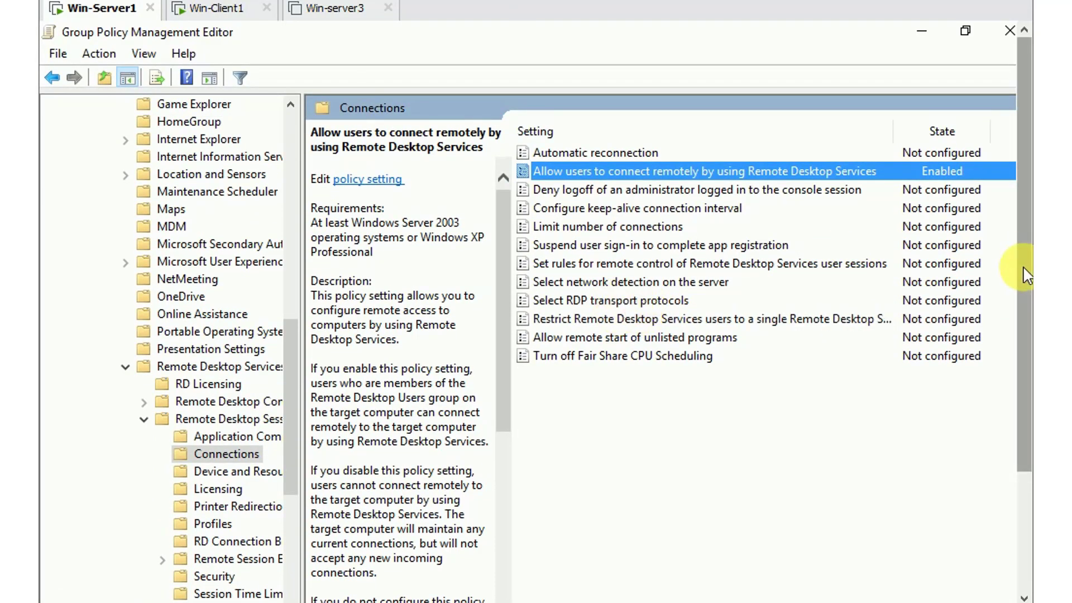
drag(1029, 282, 1021, 223)
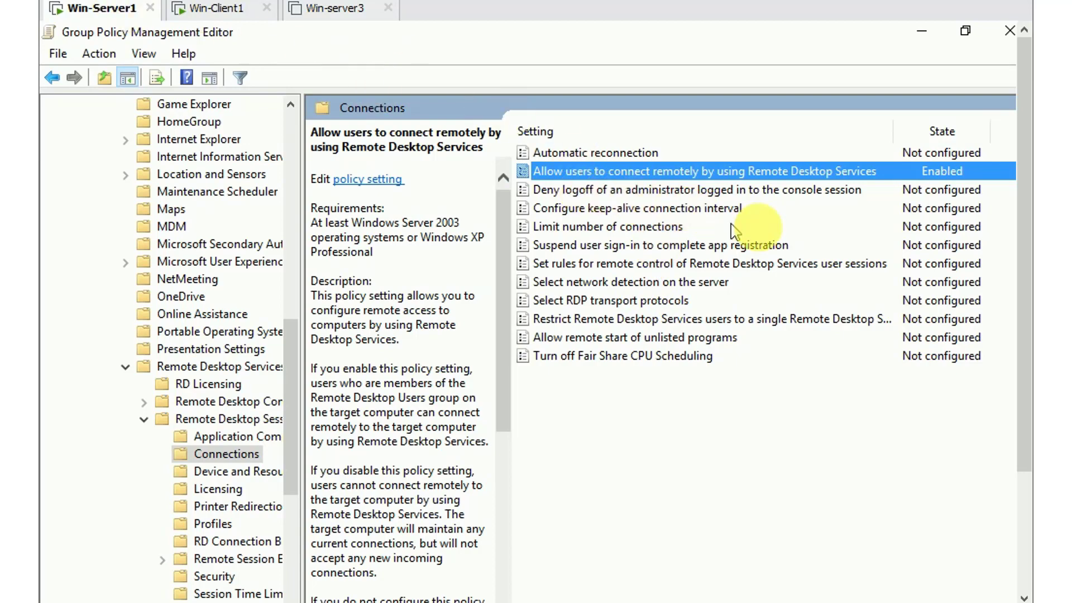
mouse_move(1026, 192)
mouse_down()
mouse_move(1027, 301)
mouse_move(1027, 173)
mouse_up()
Minimize the Group Policy Management Editor and Group Policy Management windows, and switch to the Win-Client1 virtual machine
click(922, 30)
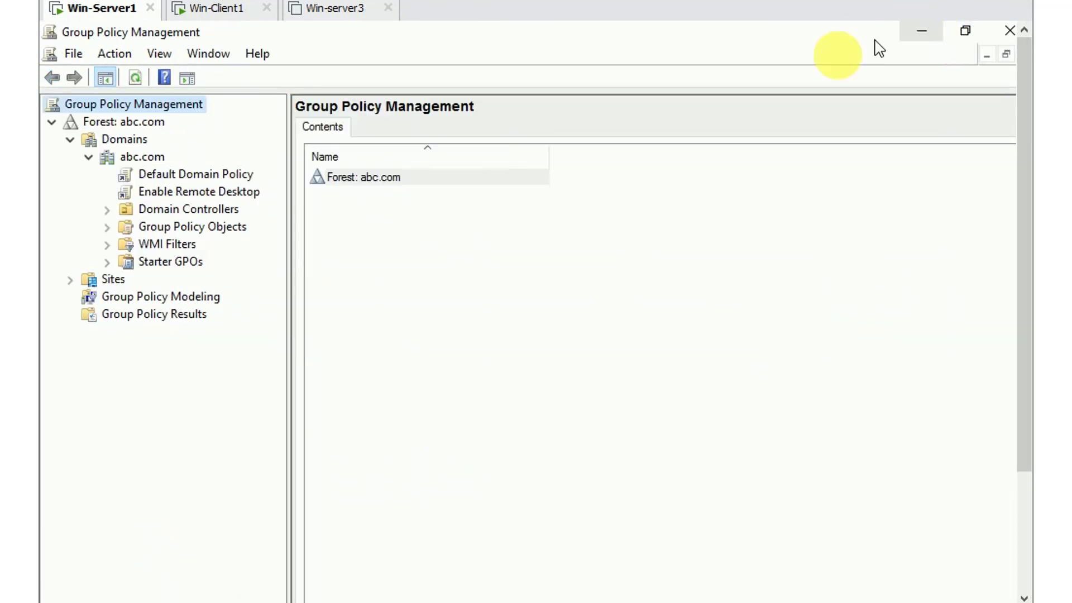
click(921, 31)
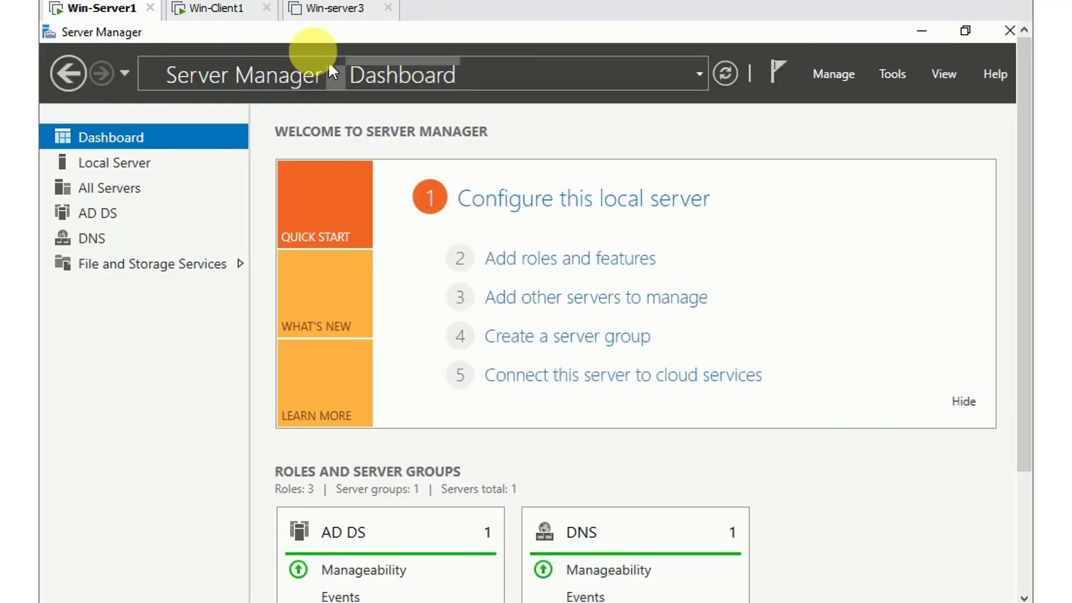
click(234, 10)
mouse_move(1021, 148)
mouse_down()
mouse_move(1021, 337)
mouse_move(1021, 138)
mouse_up()
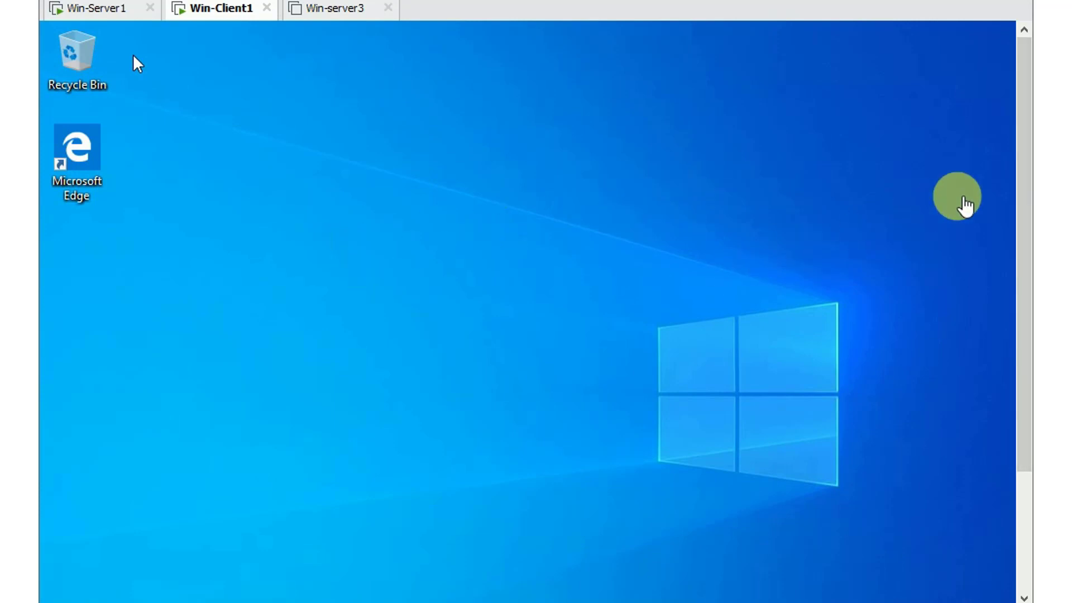
Open the System information of This PC on Win-Client1 and examine the Remote Desktop options in its remote settings
drag(1027, 170, 1010, 300)
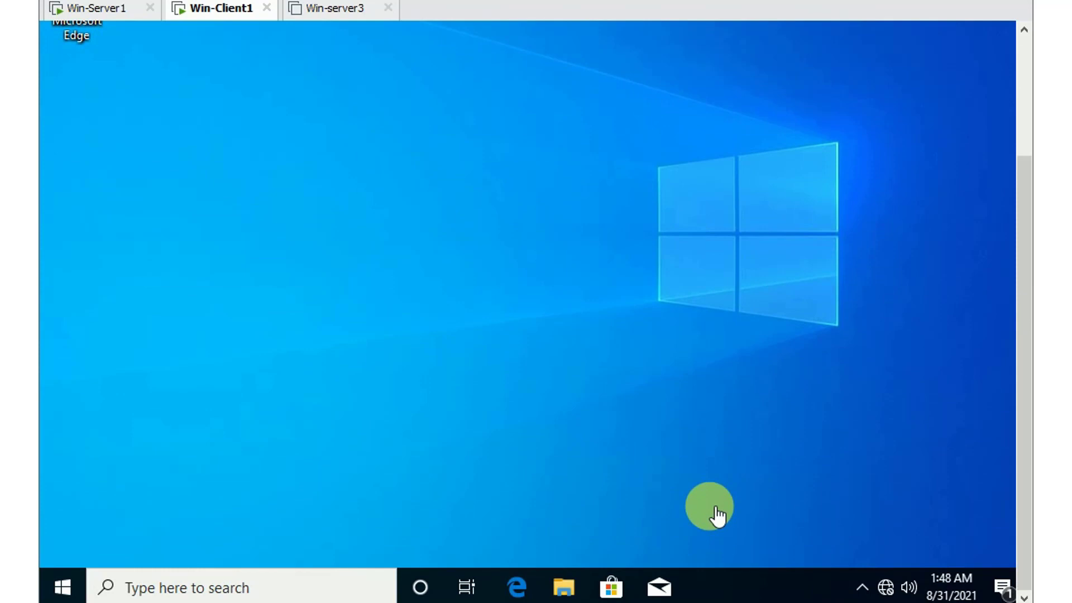
click(557, 591)
right_click(248, 250)
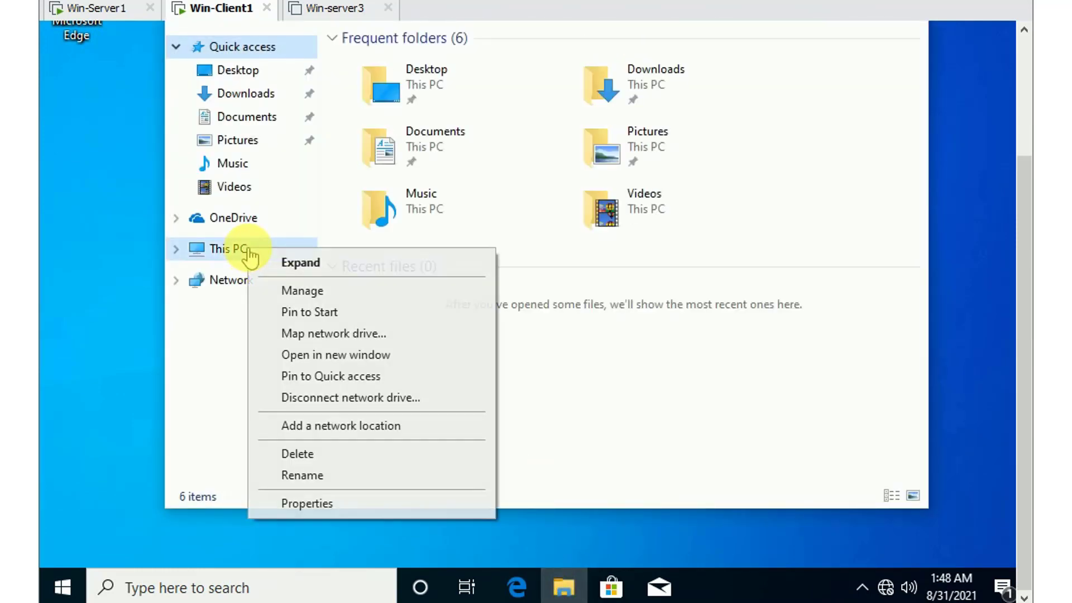
click(341, 505)
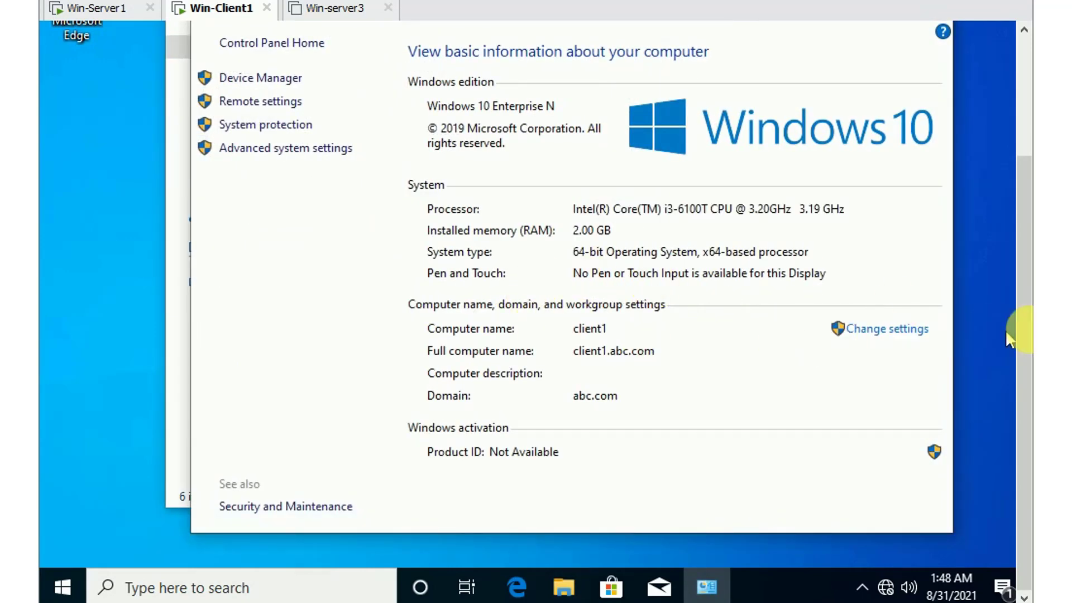
scroll(1007, 333, up, 2)
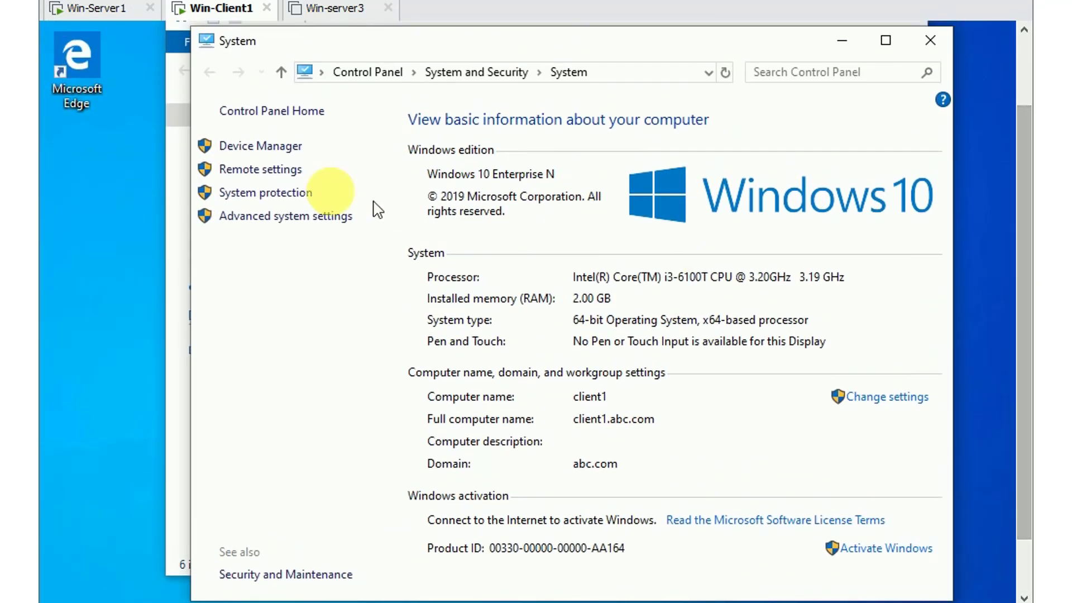
click(277, 181)
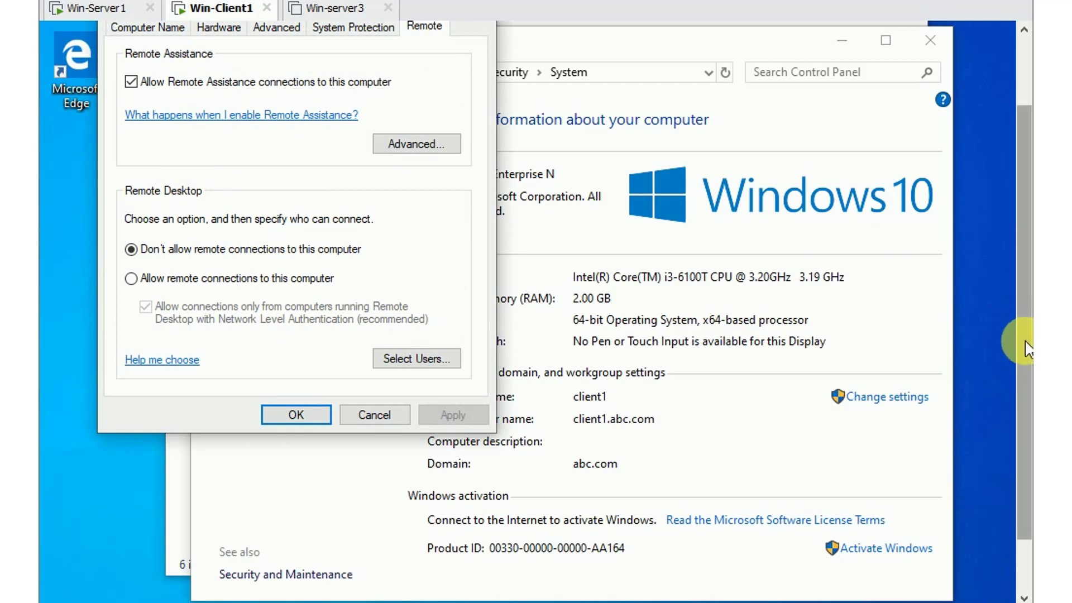
drag(1029, 347, 1023, 292)
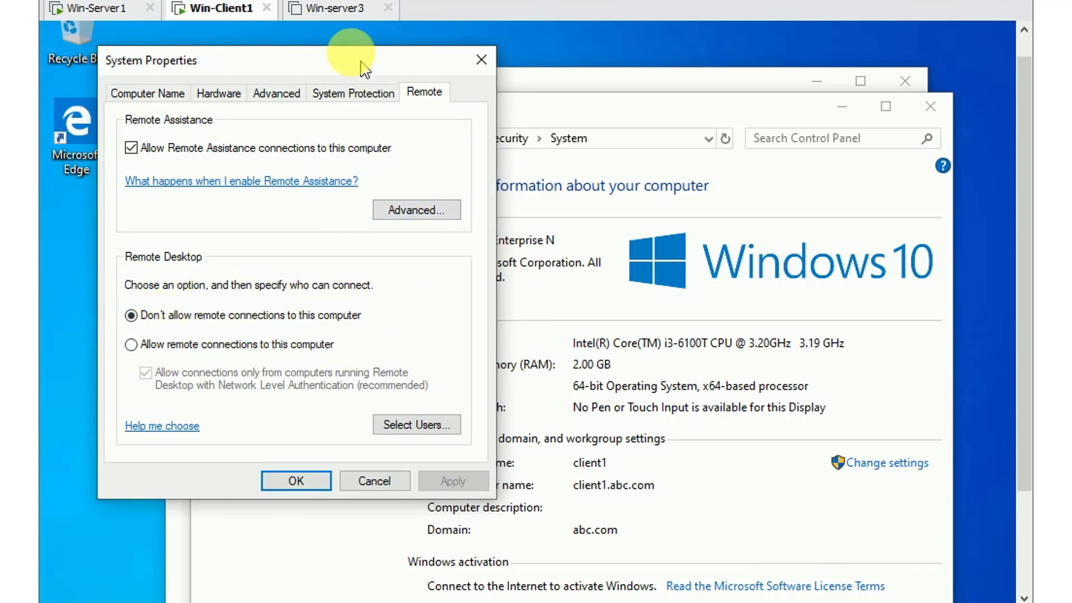
drag(334, 54, 503, 58)
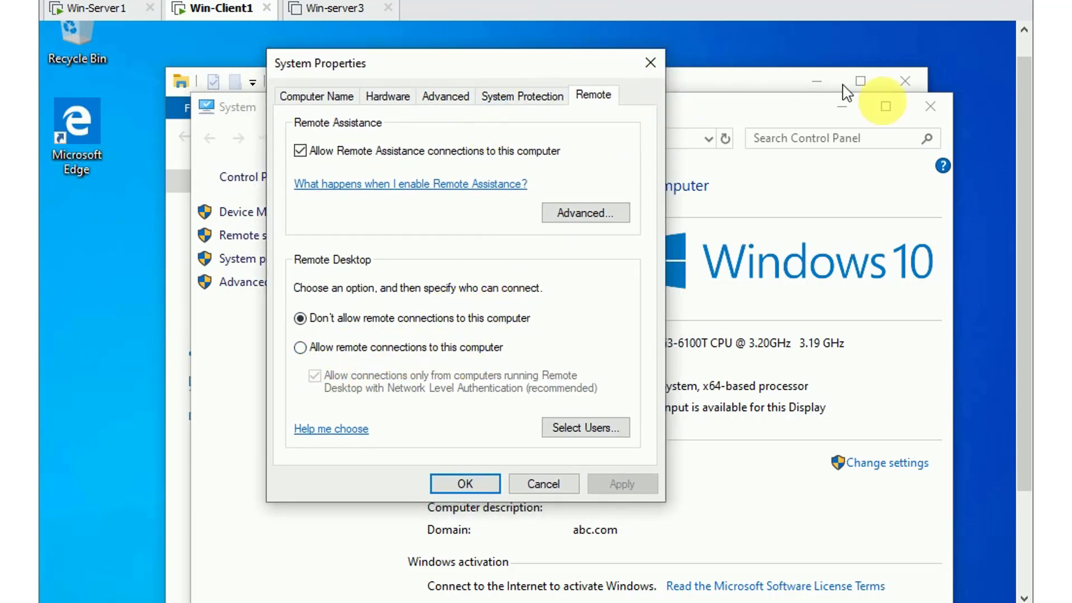
Close the System Properties, System and File Explorer windows on Win-Client1
click(649, 62)
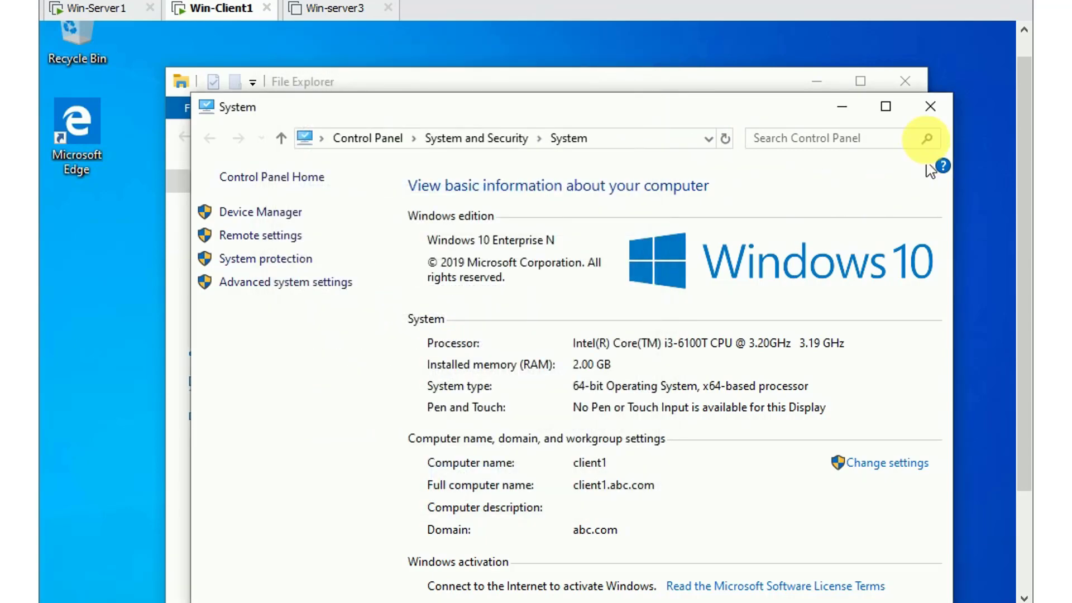
click(925, 106)
click(912, 80)
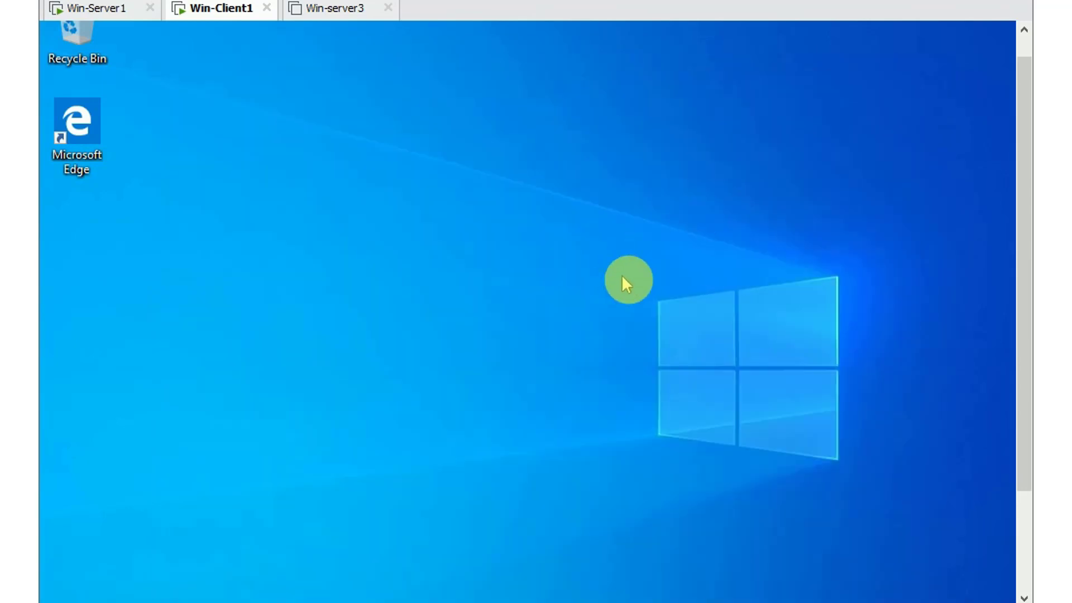
drag(1022, 218, 1027, 189)
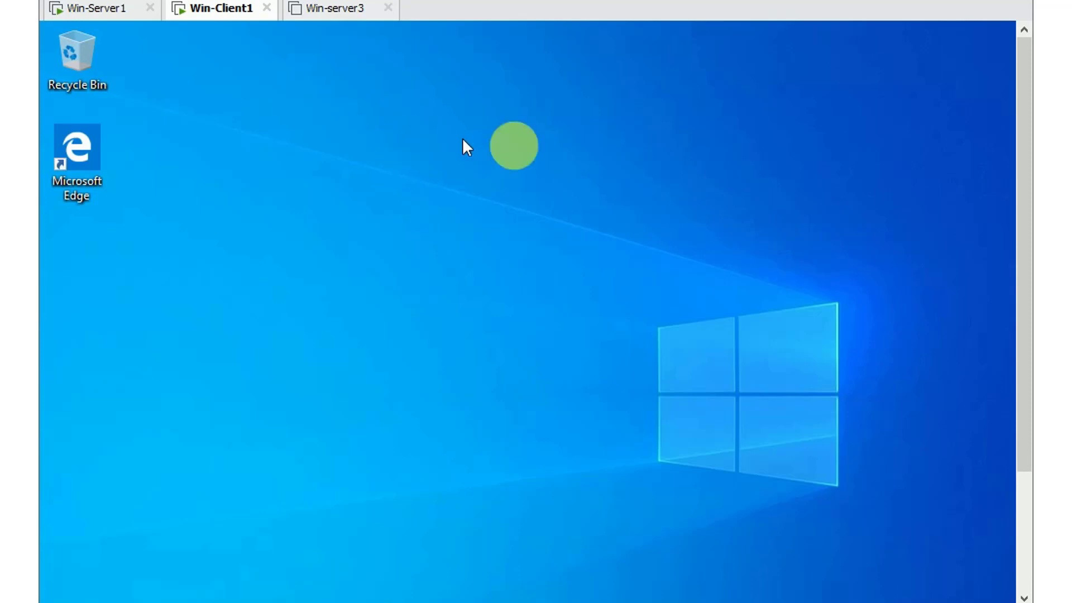
drag(1020, 180, 1021, 148)
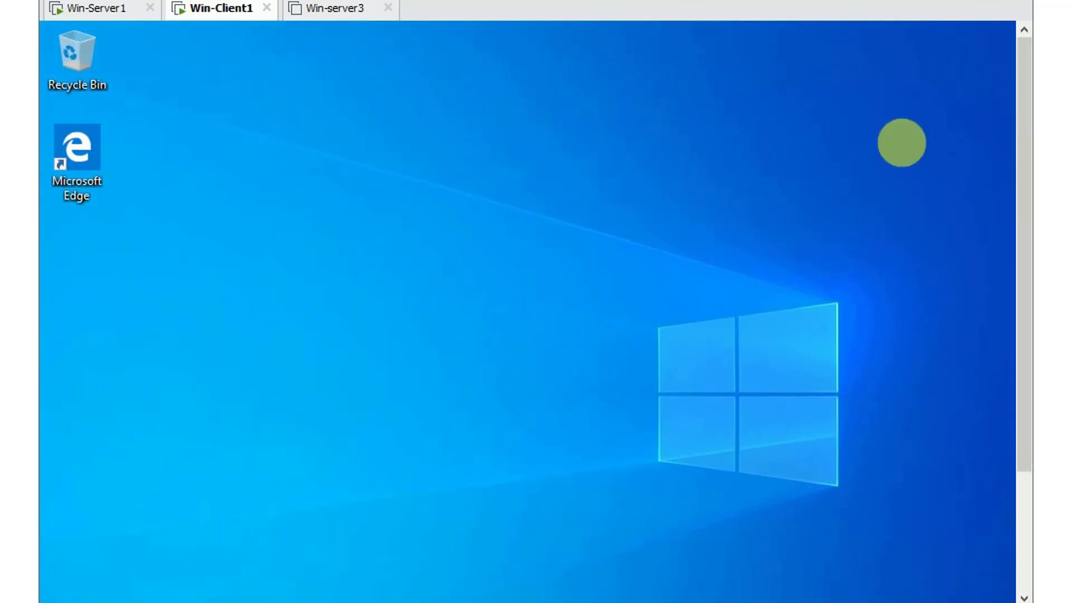
Switch to the Win-Server1 virtual machine, minimize Server Manager and open Windows PowerShell
click(128, 9)
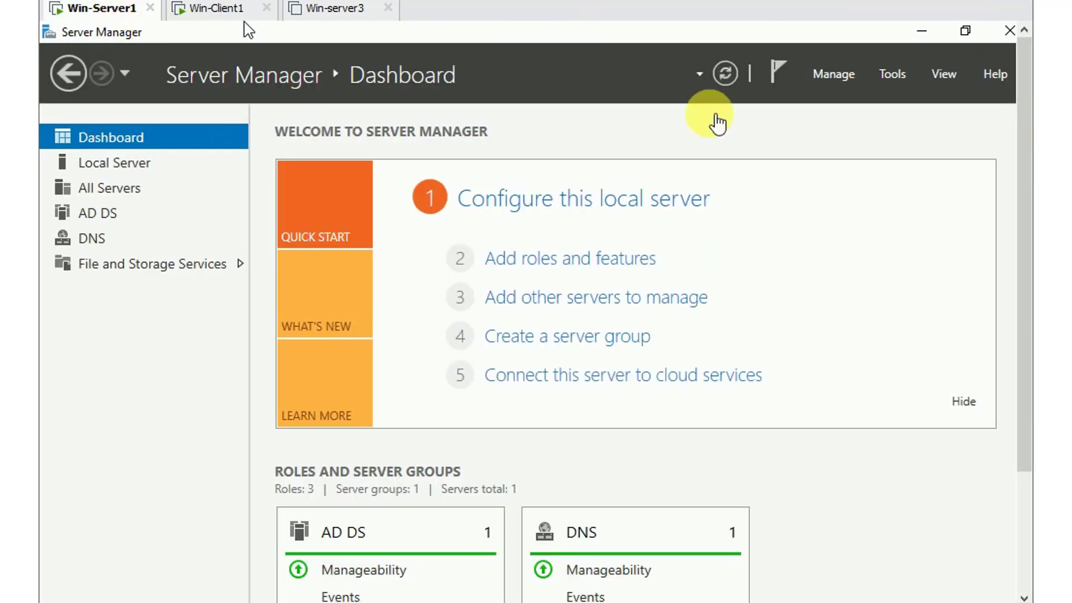
click(921, 31)
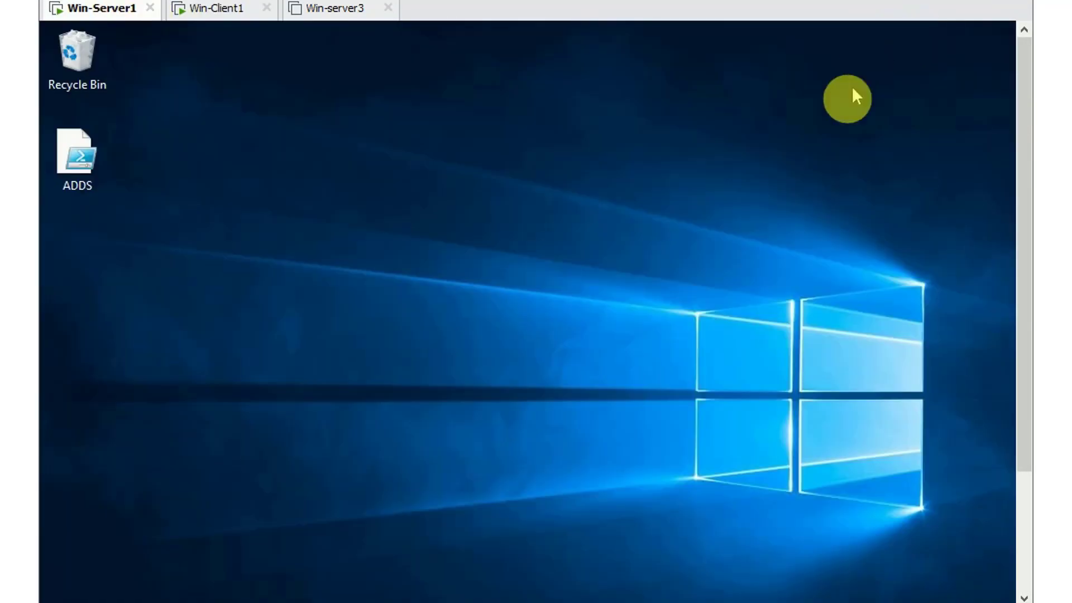
drag(1024, 99, 1020, 242)
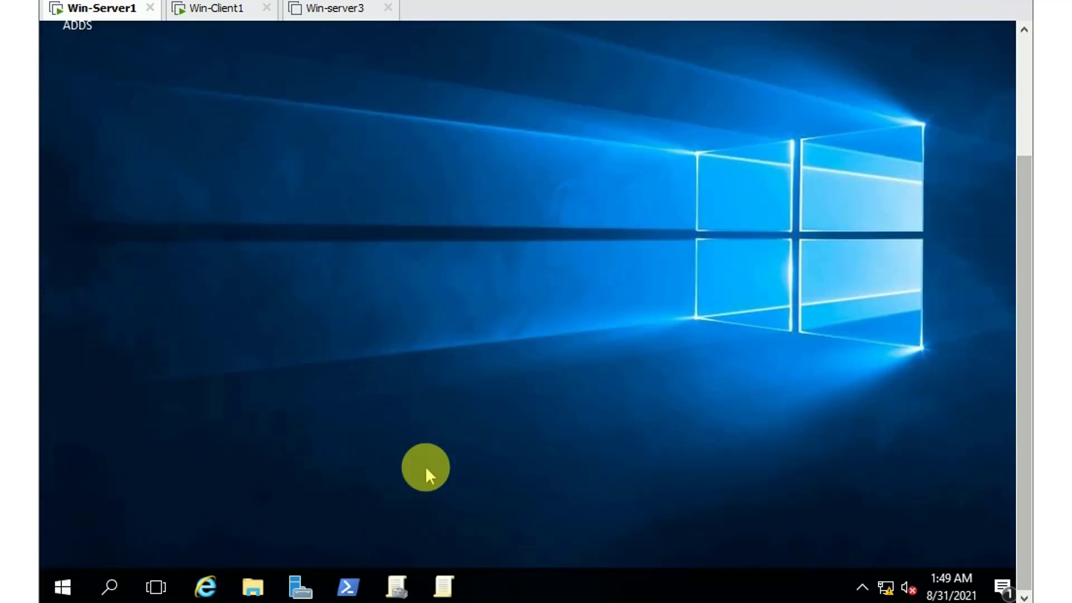
click(348, 586)
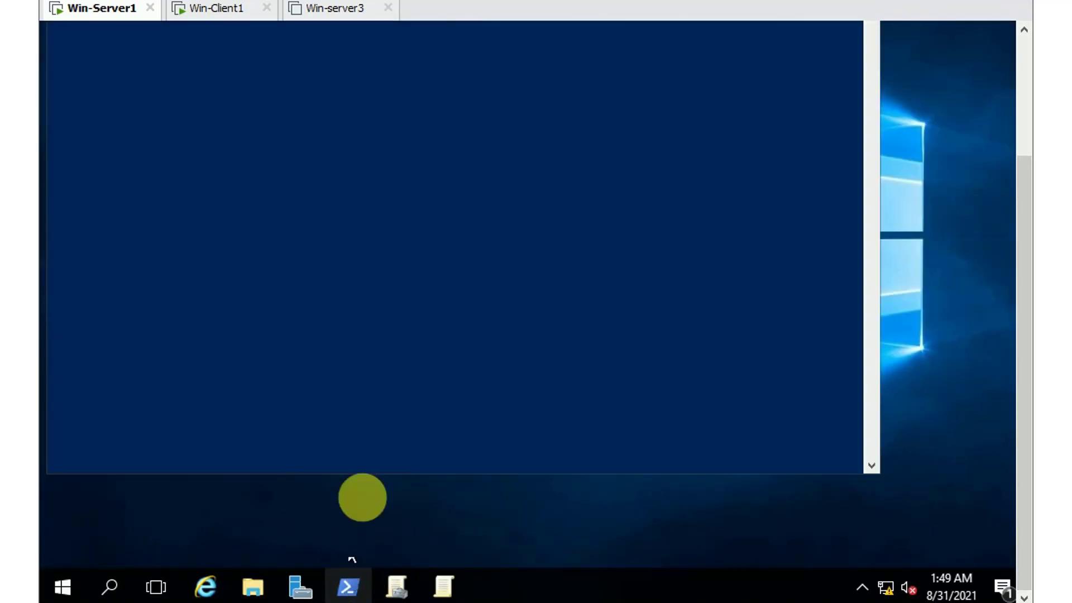
drag(1019, 402, 1024, 279)
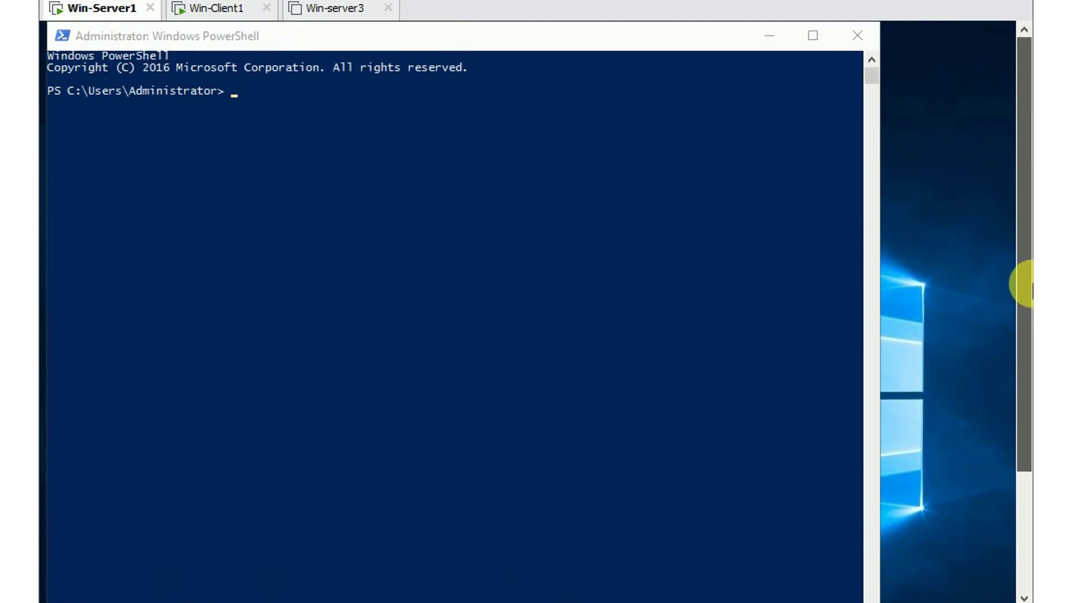
Set the Windows PowerShell console font on Win-Server1 to size 18 in bold
right_click(272, 42)
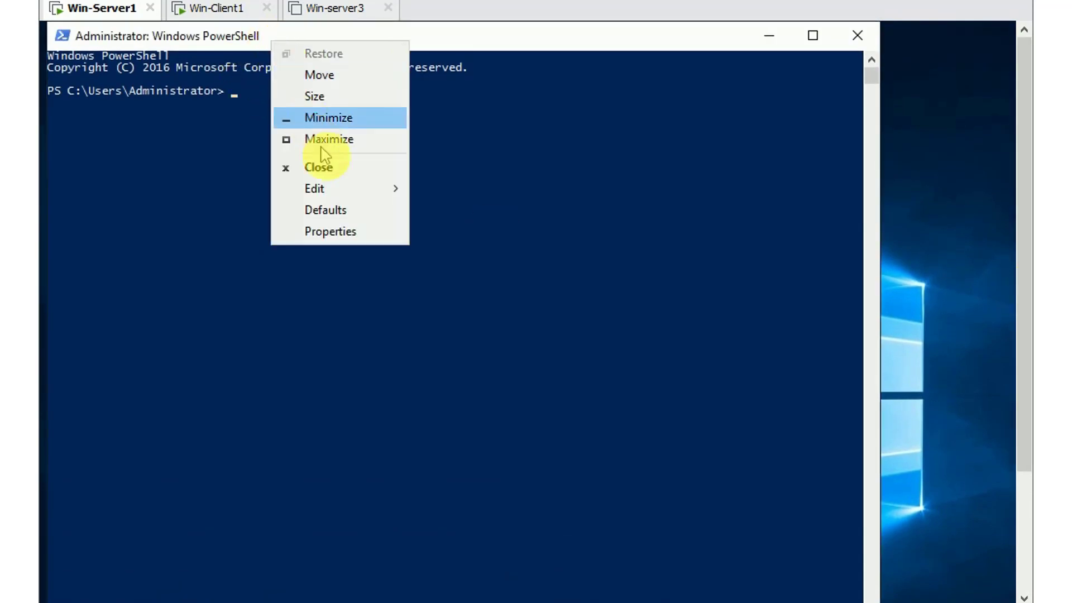
click(337, 230)
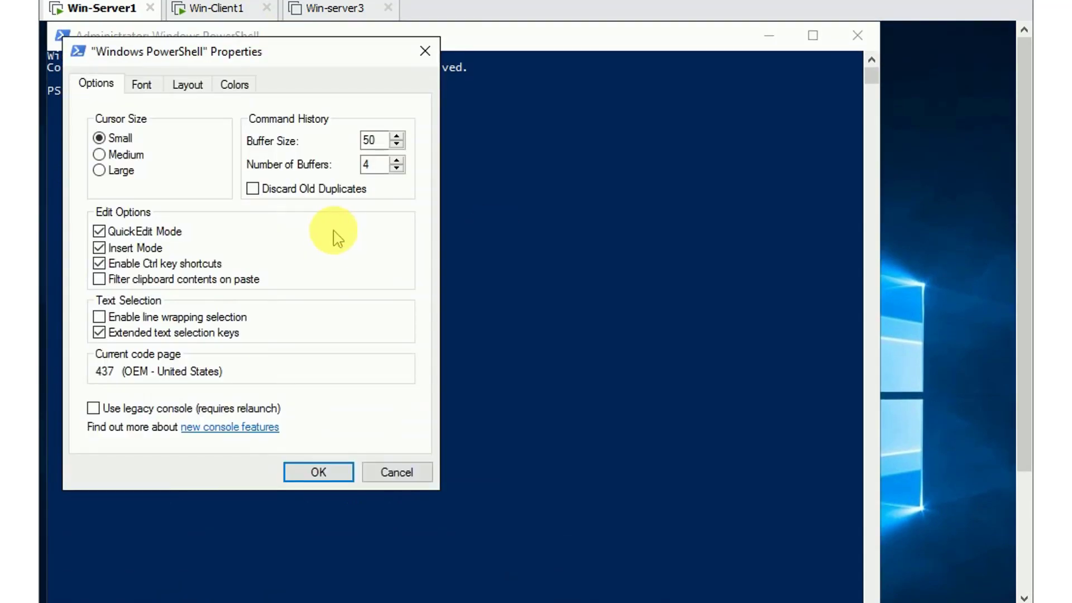
click(143, 84)
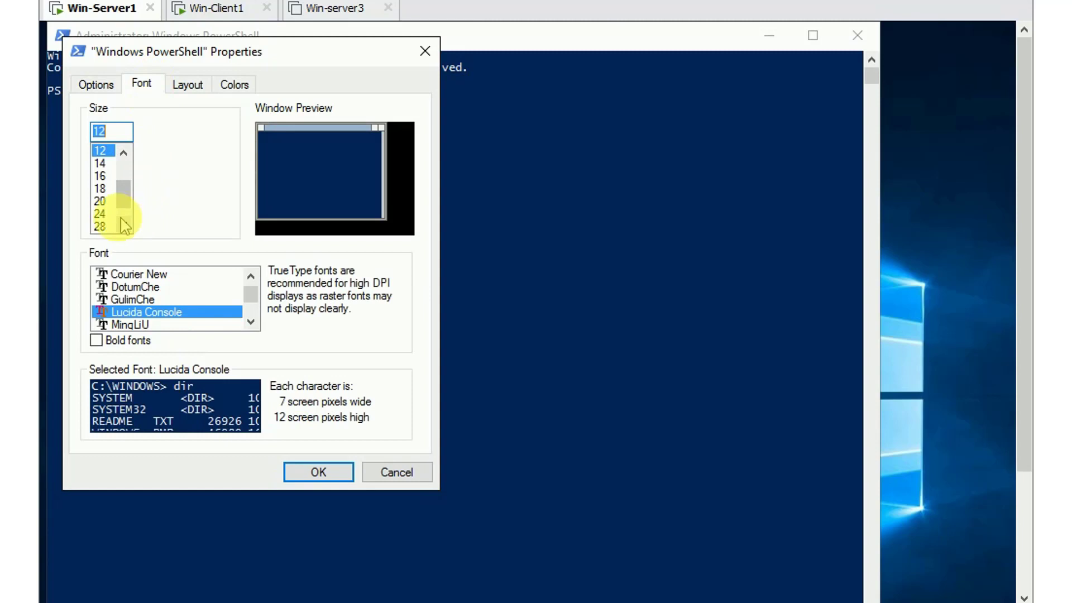
click(102, 188)
click(96, 340)
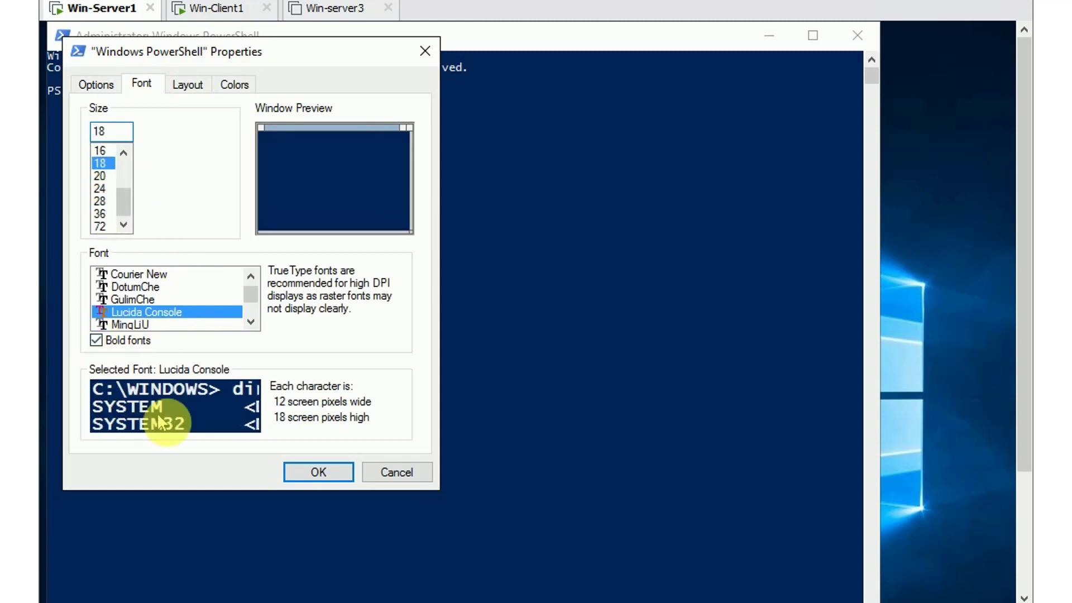
click(301, 472)
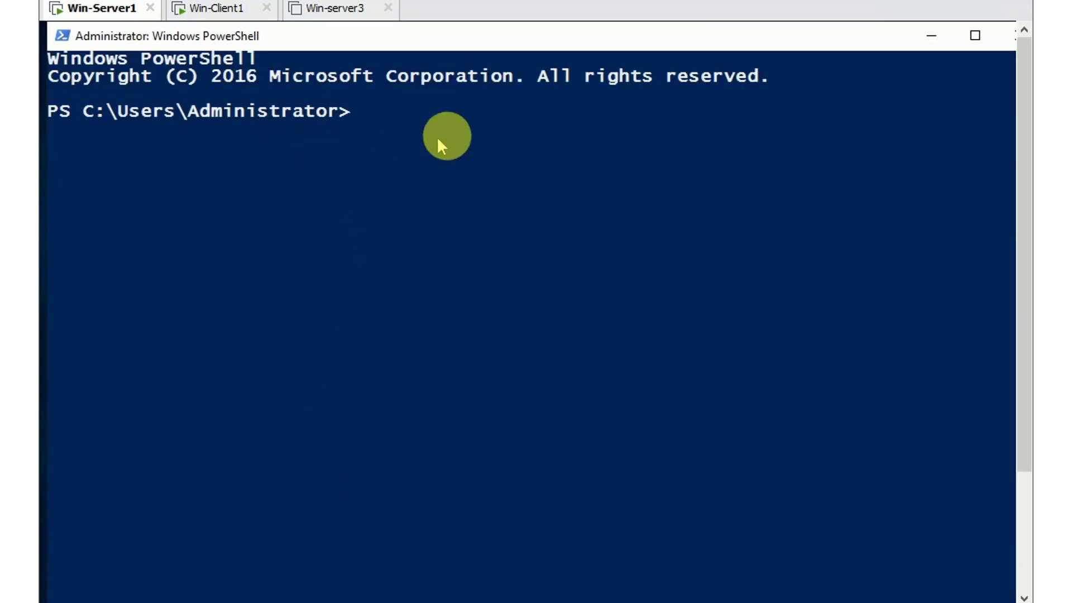
Force a Group Policy update on Win-Server1 by running gpupdate /force in PowerShell
drag(1024, 328, 1027, 354)
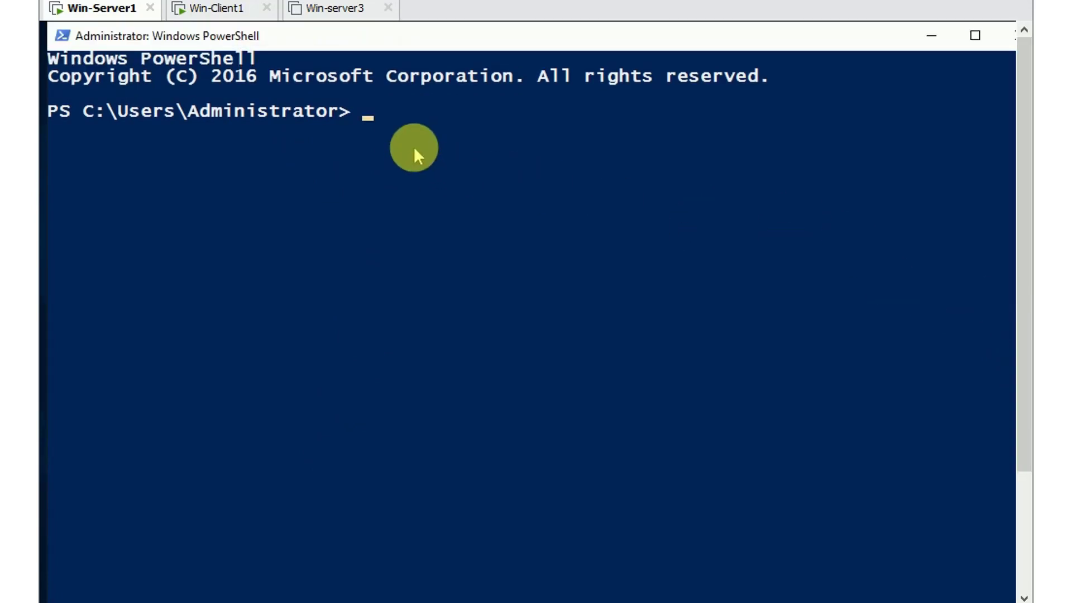
text(g[p)
key(BackSpace)
key(BackSpace)
text(pupdatr)
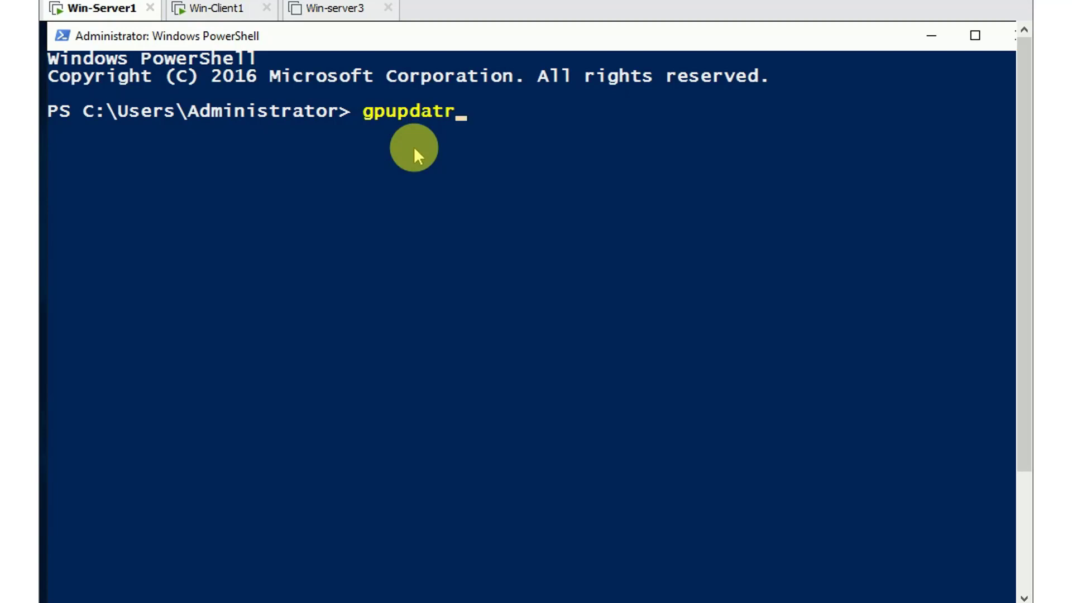
key(BackSpace)
text(e)
key(BackSpace)
key(BackSpace)
text(e /fi)
key(BackSpace)
text(i)
key(BackSpace)
text(orce)
key(Return)
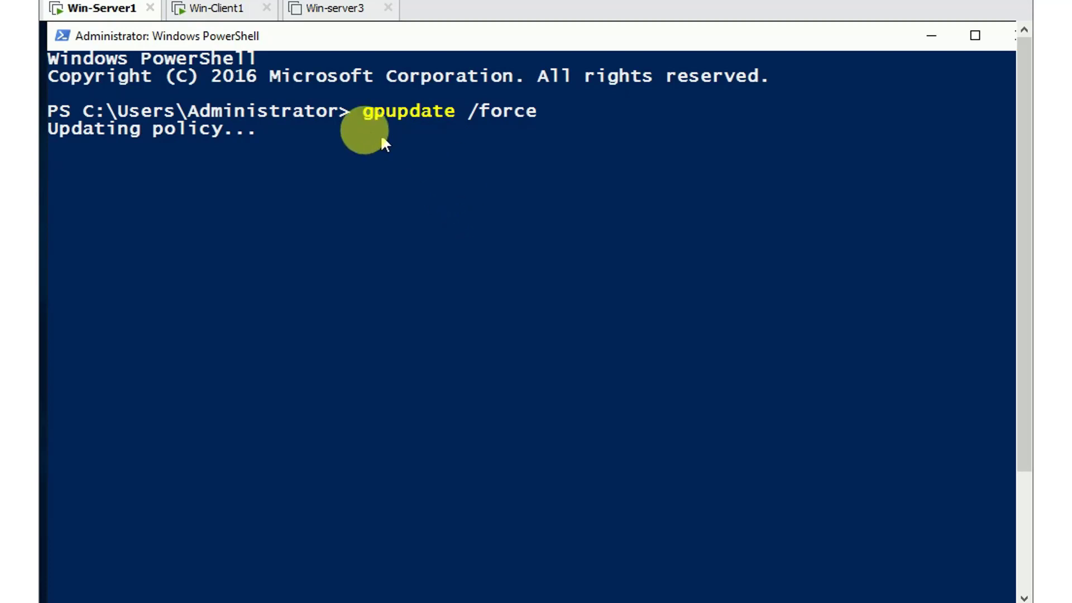
Switch to the Win-Client1 virtual machine and launch powershell from the Run dialog
click(236, 12)
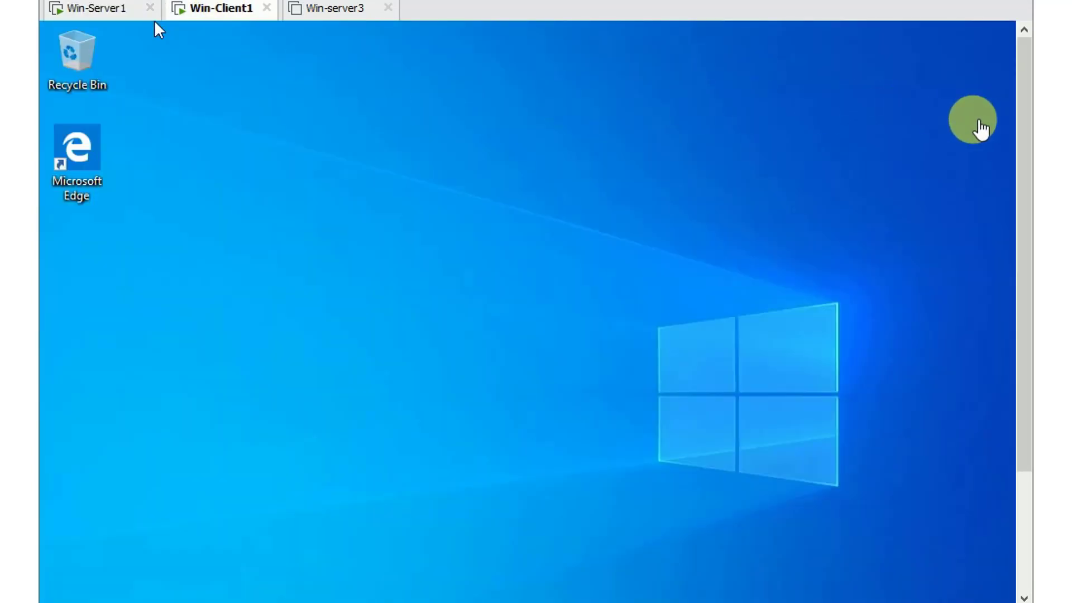
drag(1027, 163, 1024, 306)
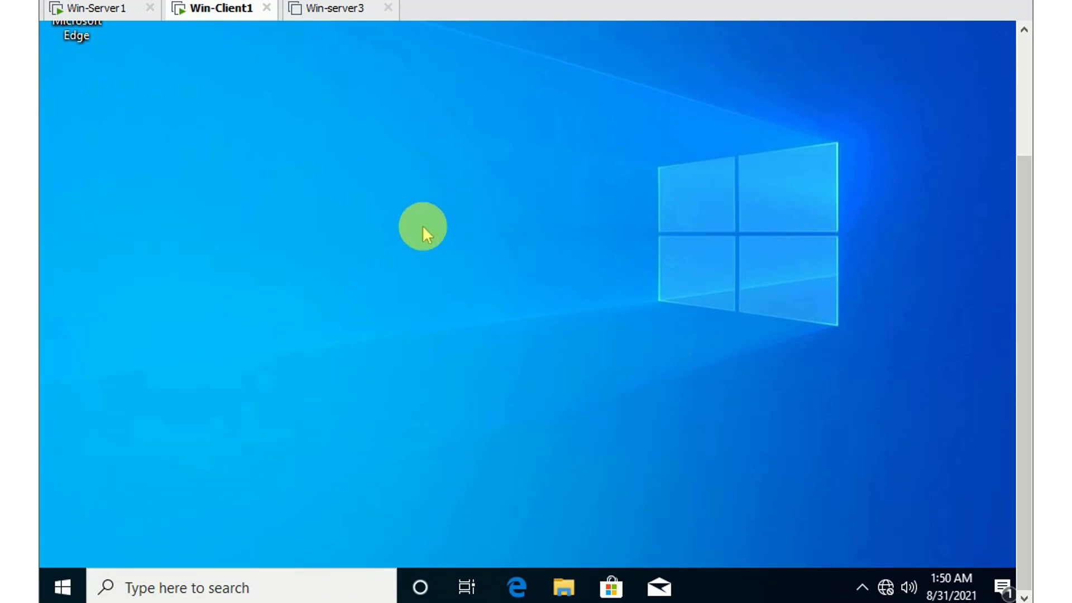
key(super+r)
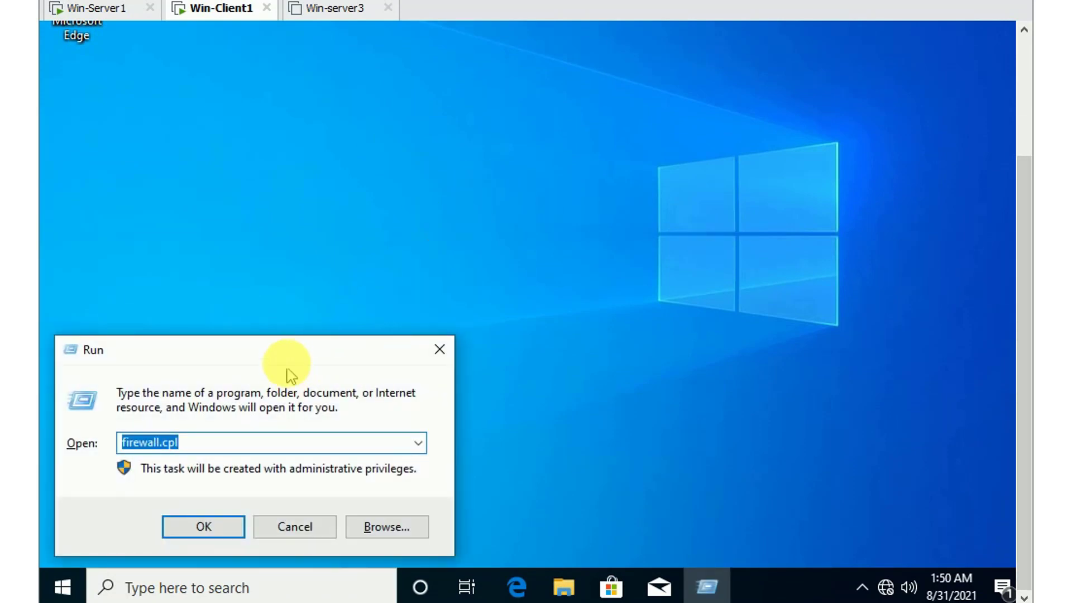
drag(287, 355, 369, 204)
key(BackSpace)
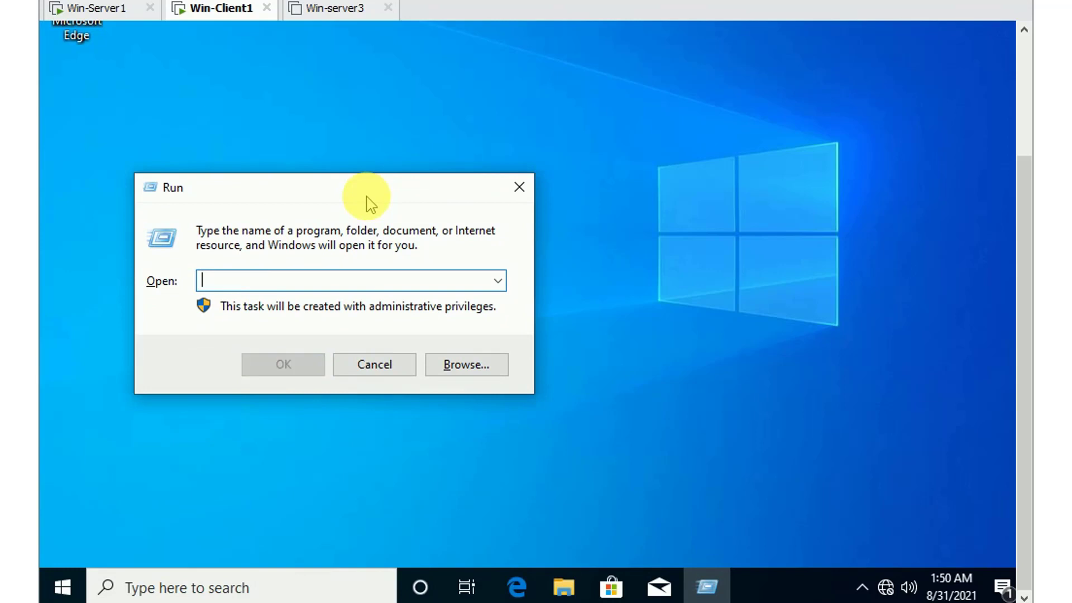
text(powershell)
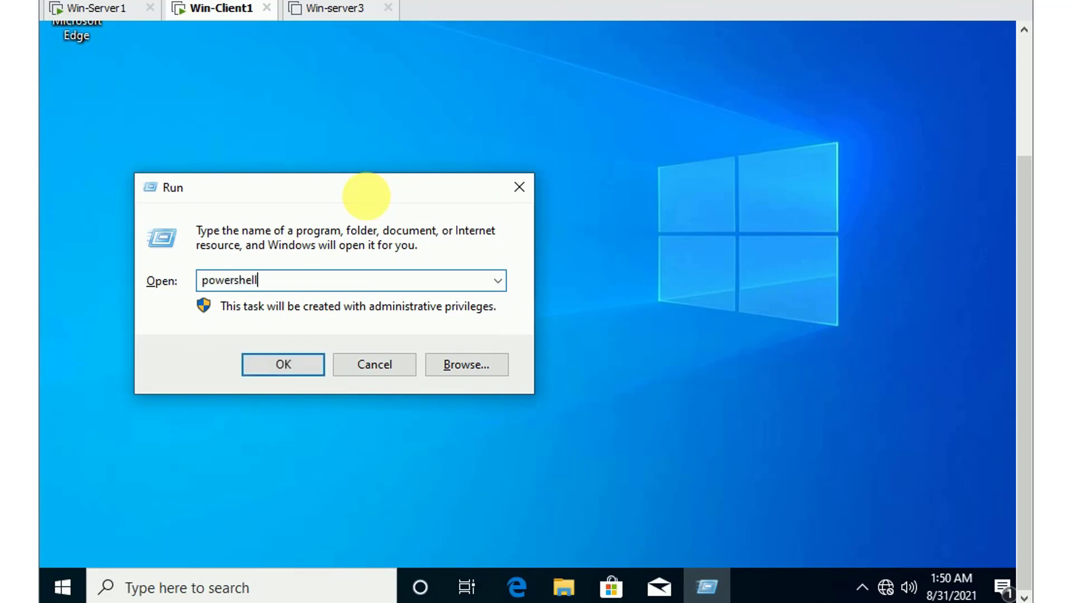
key(Return)
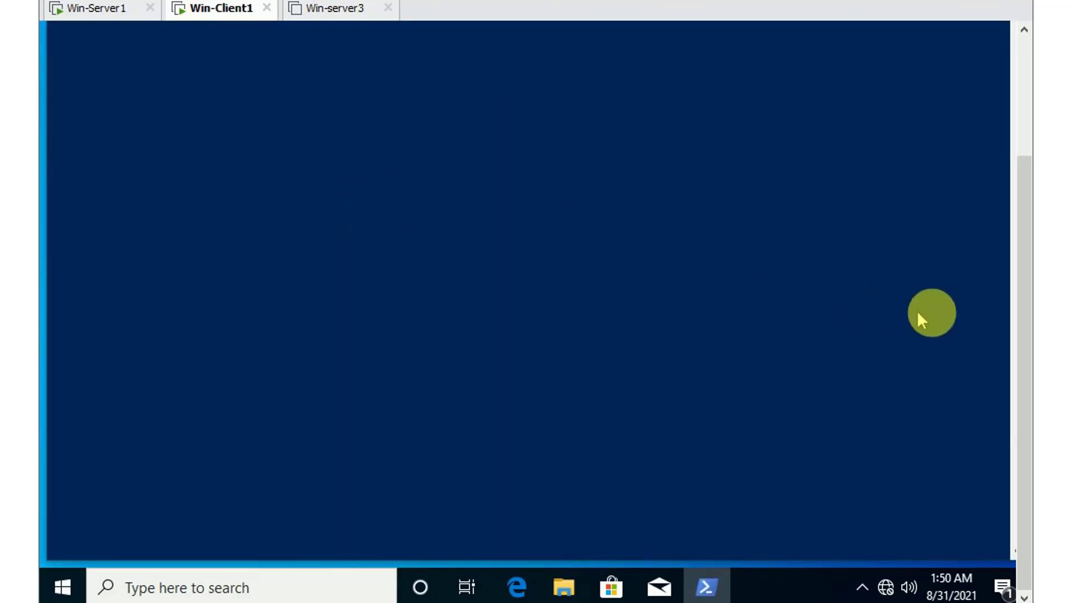
drag(1022, 346, 1024, 179)
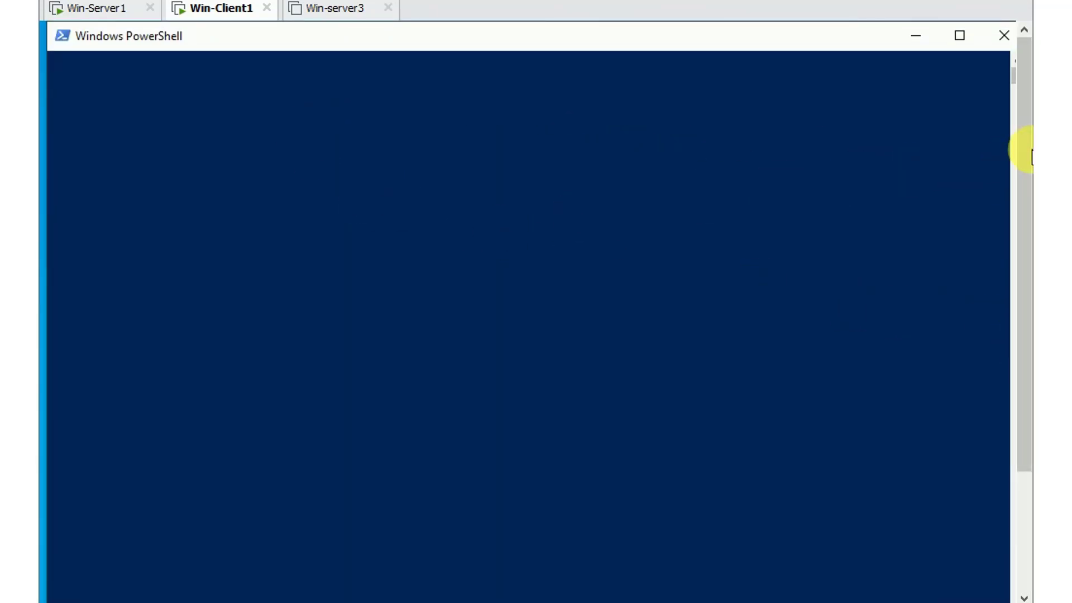
drag(1024, 151, 1024, 84)
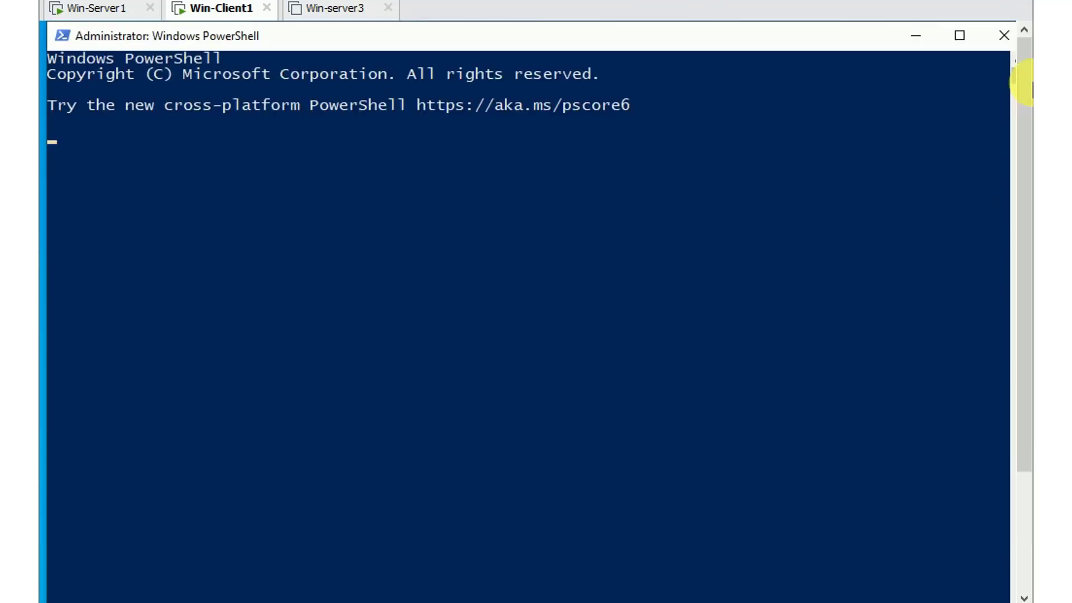
Set the Windows PowerShell console font on Win-Client1 to size 18 in bold
right_click(310, 36)
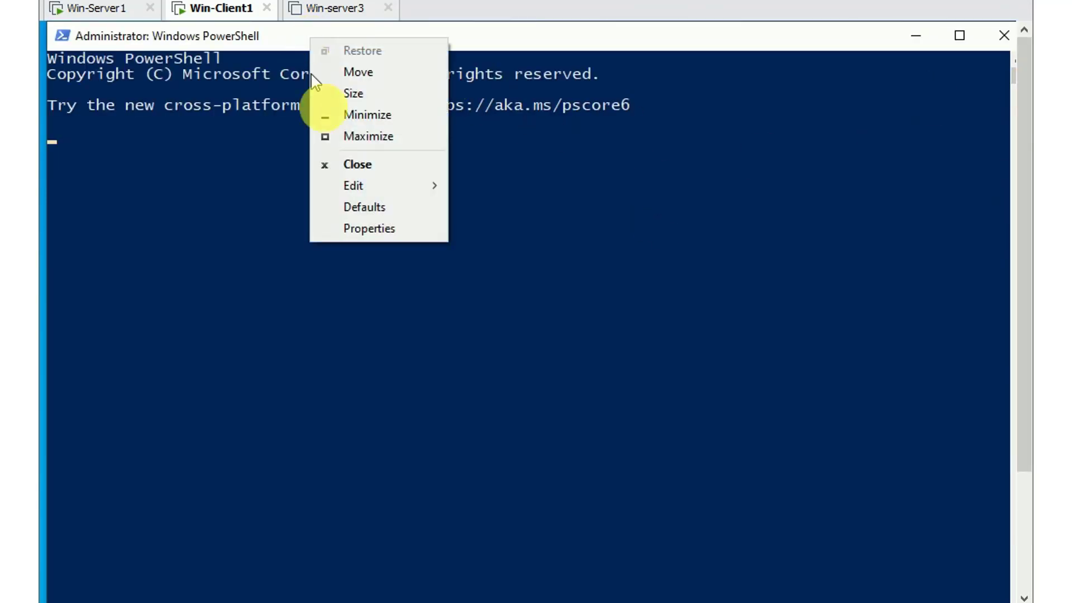
click(371, 228)
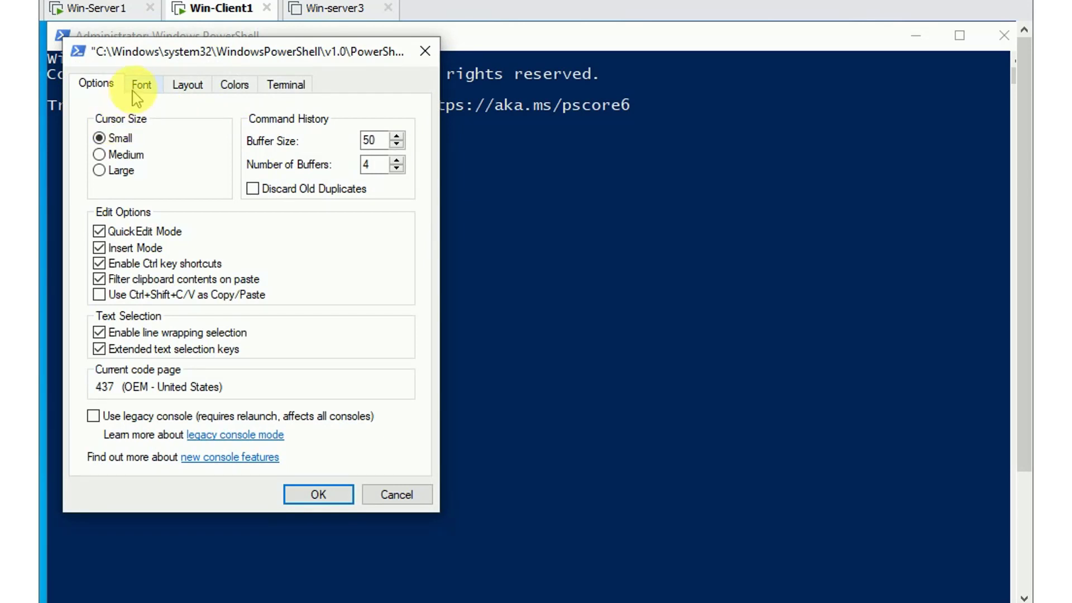
click(141, 84)
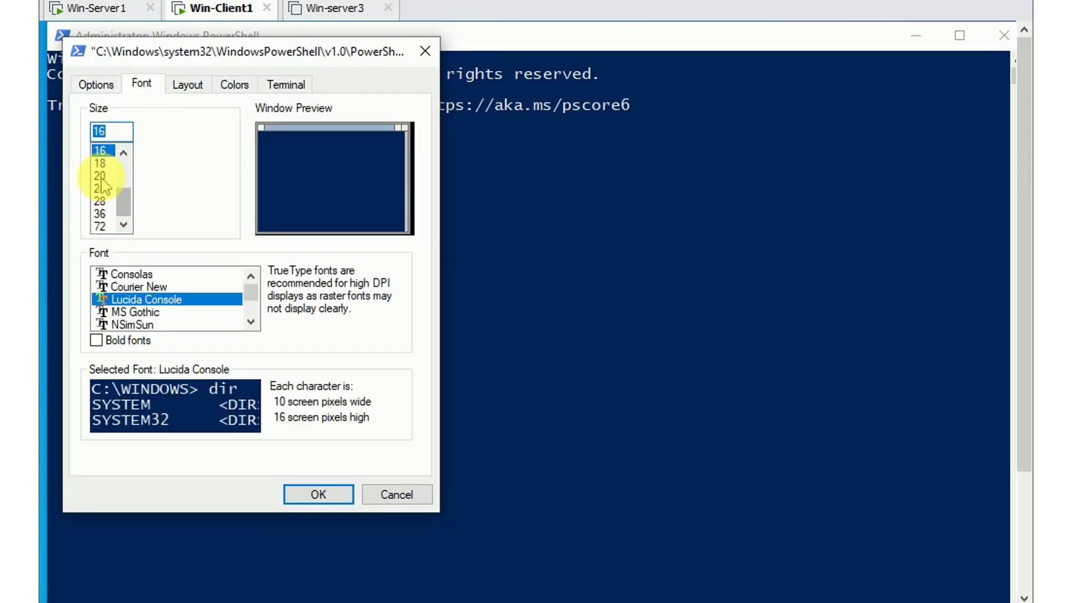
click(101, 164)
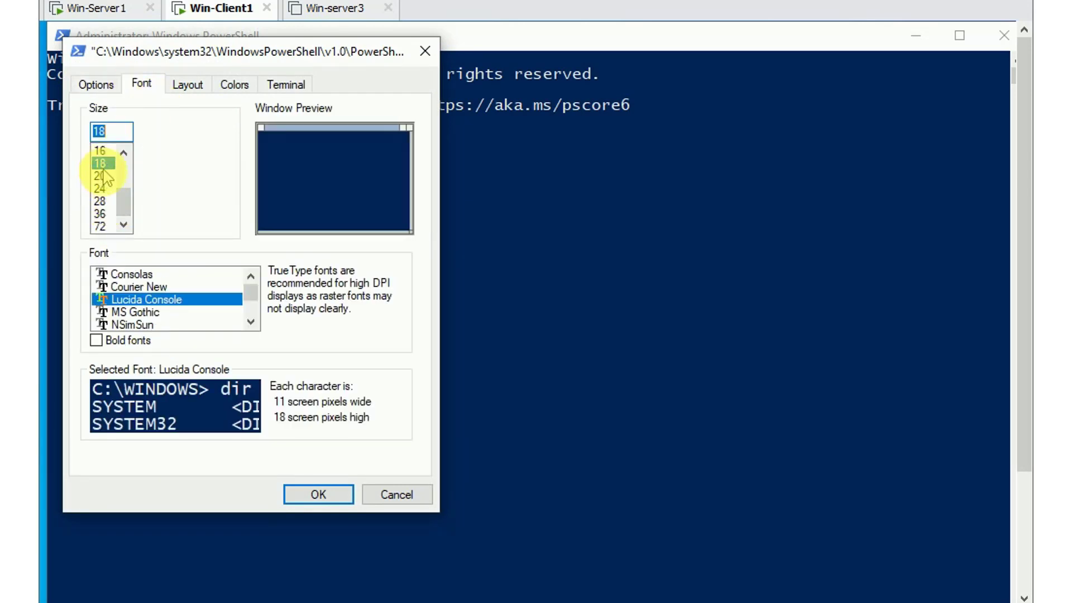
click(96, 340)
click(318, 495)
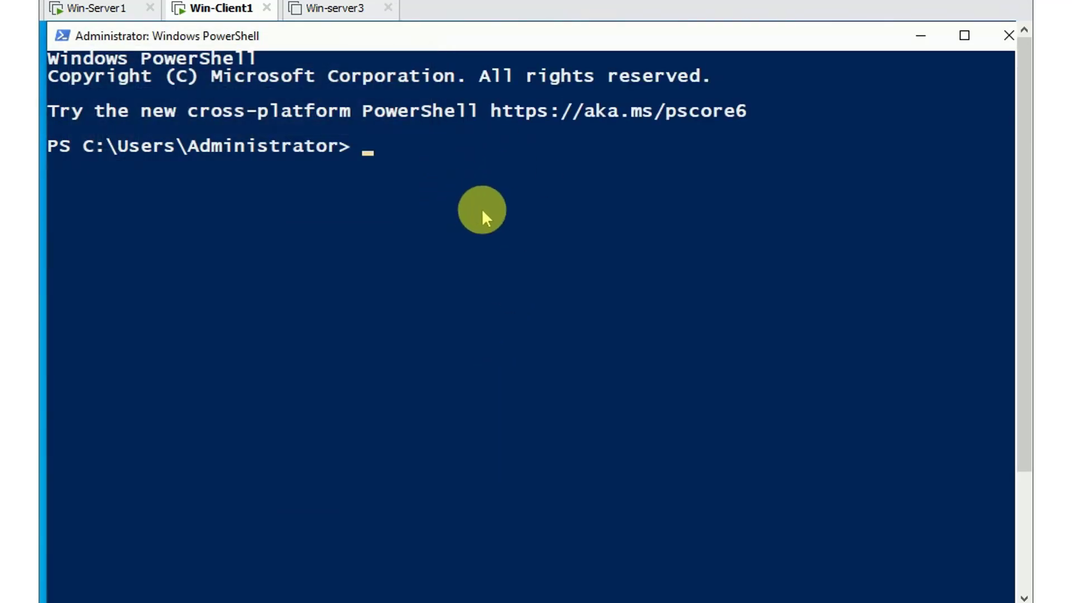
Force a Group Policy update on Win-Client1 by running gpupdate /force in PowerShell
text(gpu)
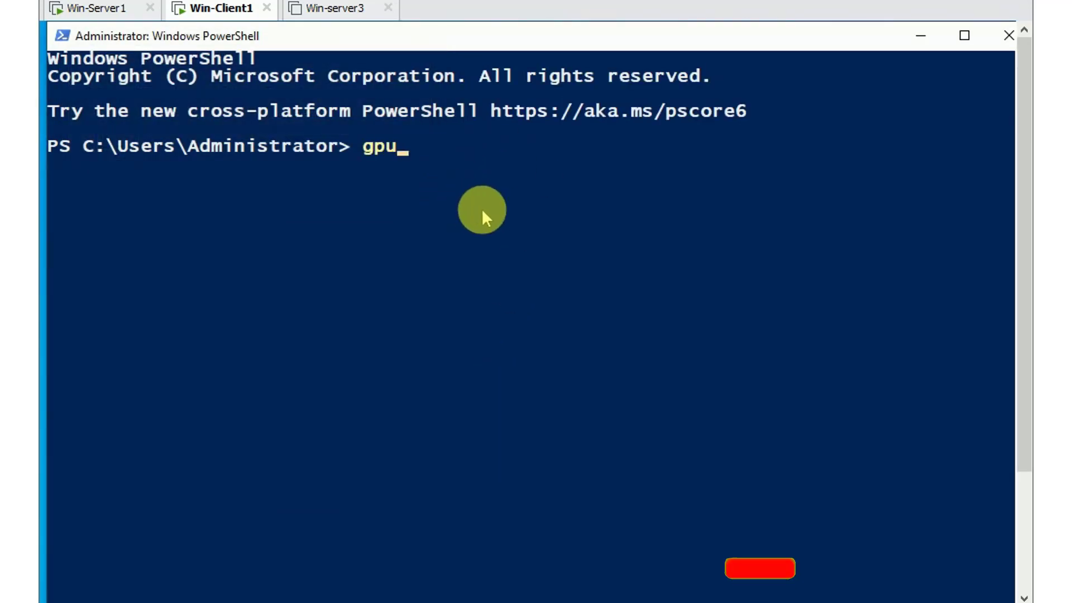
text(pdate)
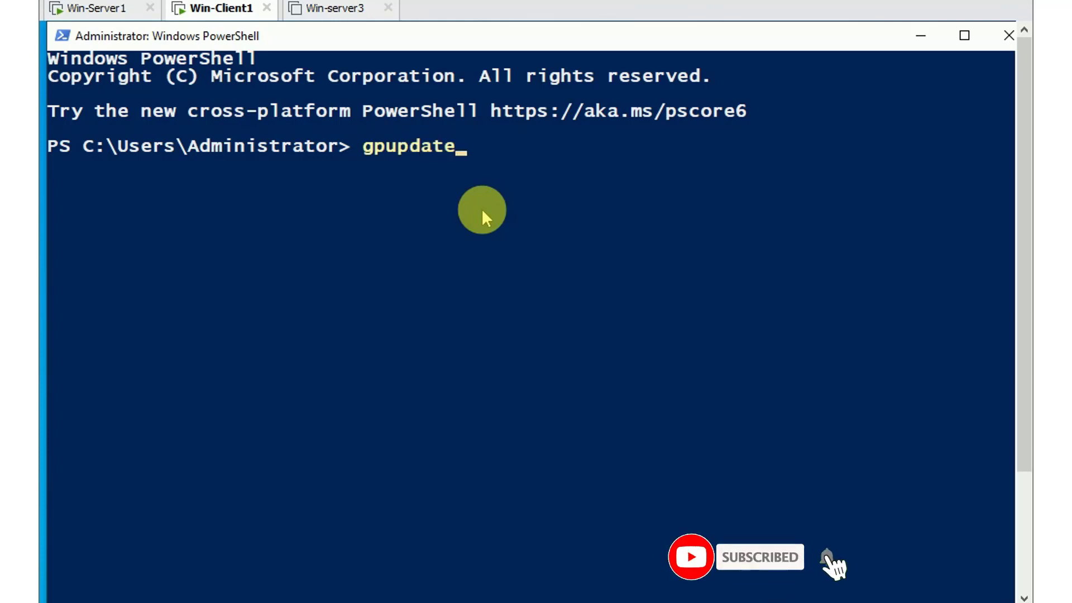
text( /f)
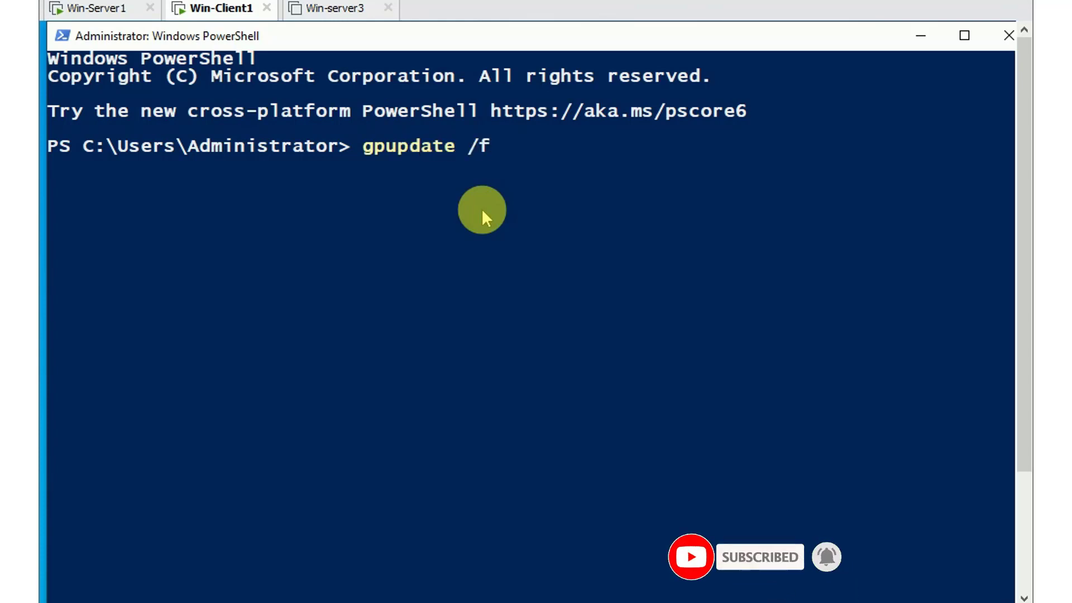
text(orve)
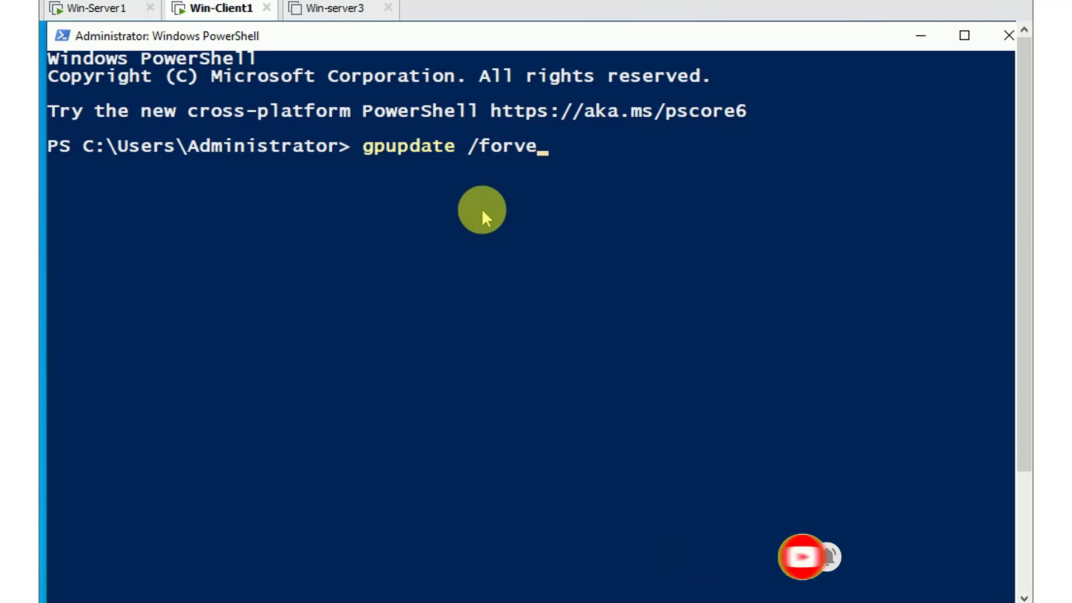
key(BackSpace)
key(BackSpace)
text(ce)
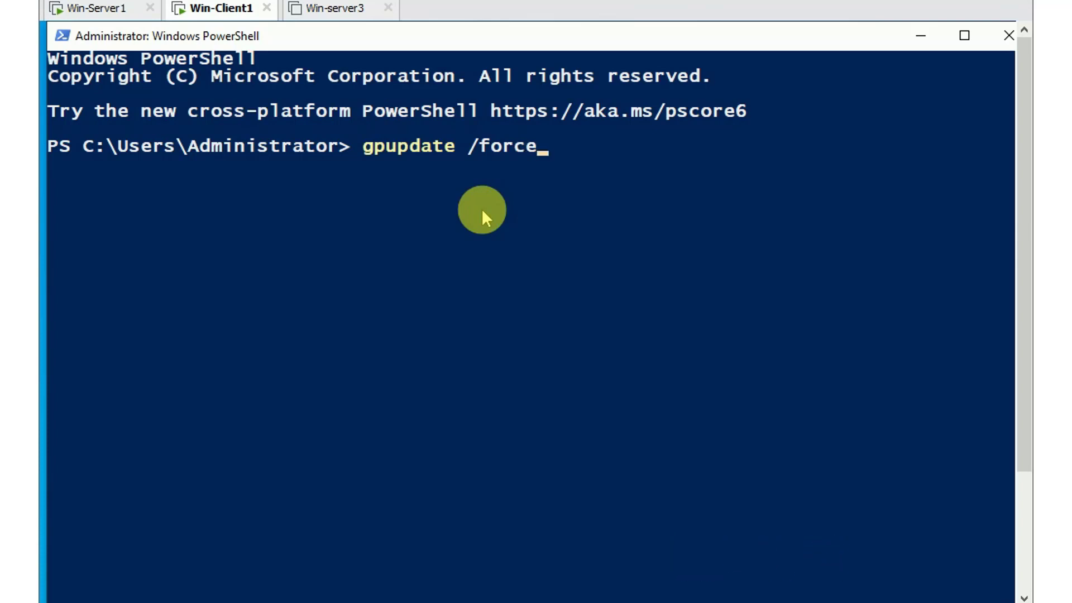
key(Return)
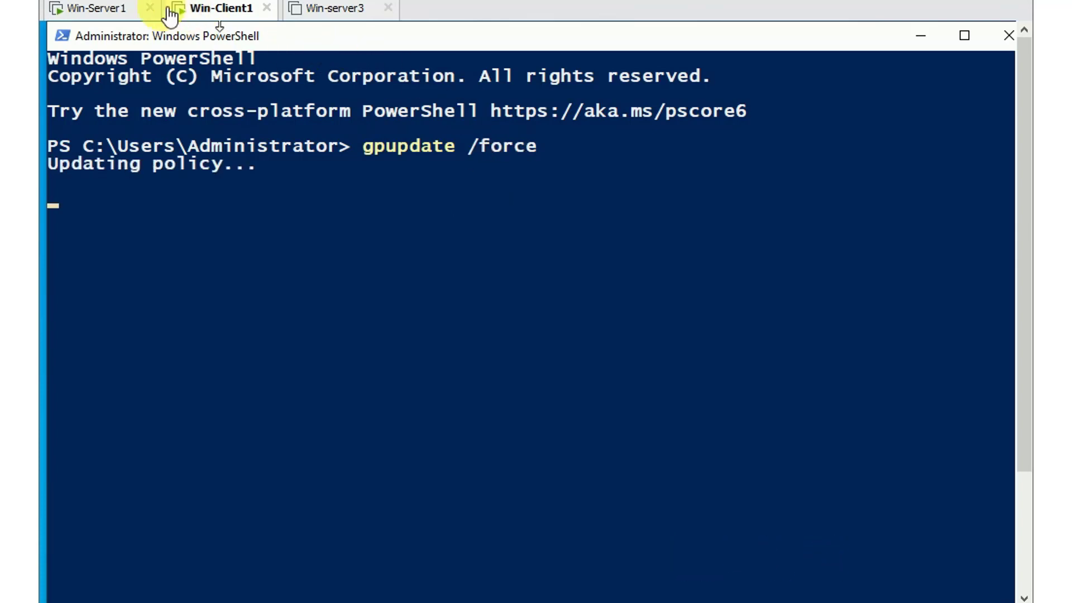
Check the policy update output on Win-Server1, then return to Win-Client1 and check its output
click(126, 9)
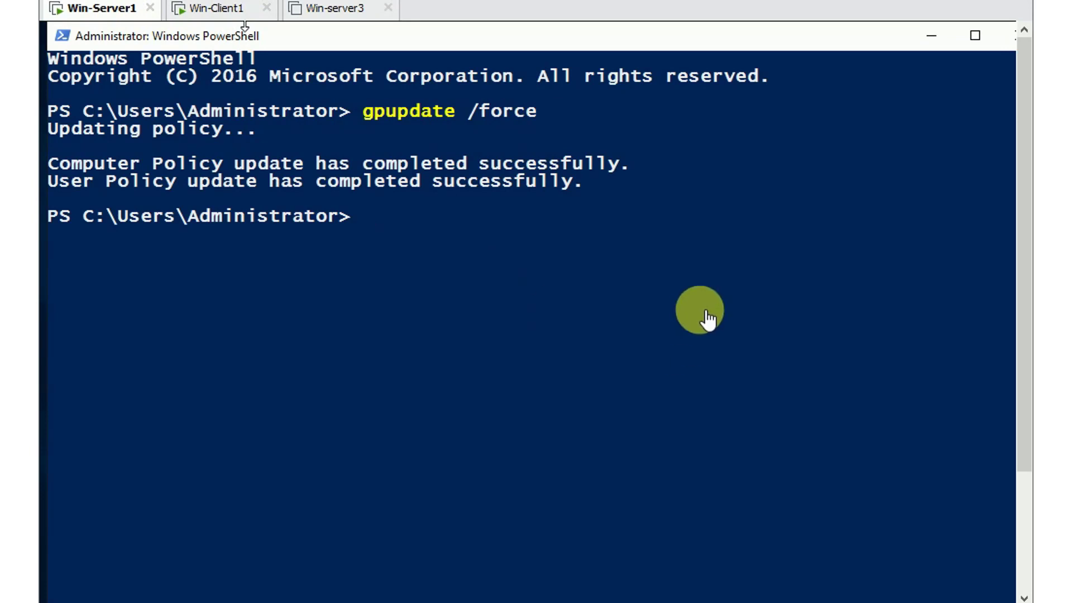
click(226, 9)
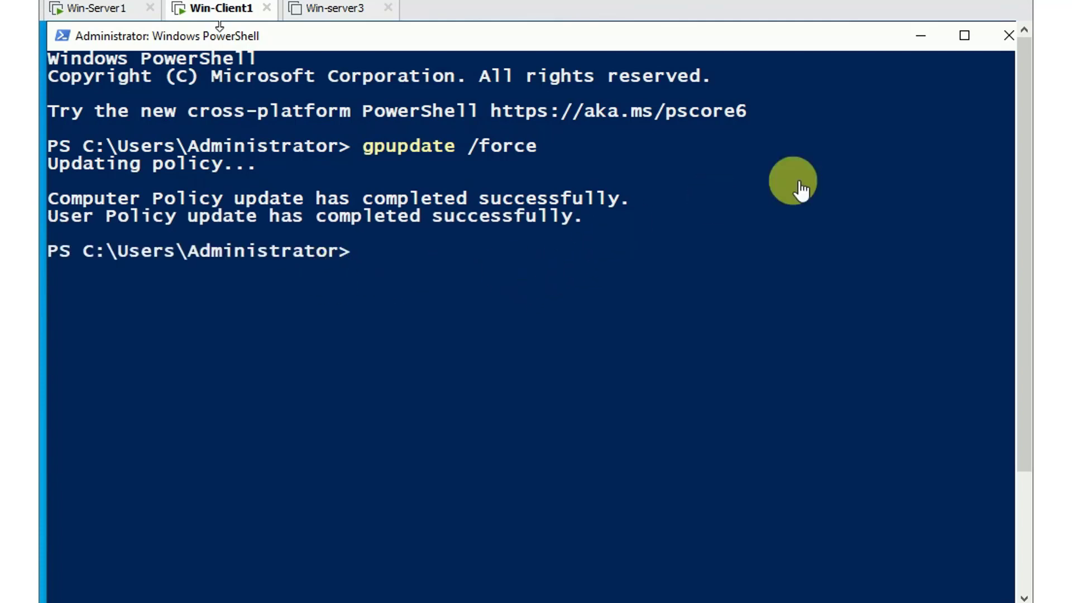
drag(1019, 178, 1026, 152)
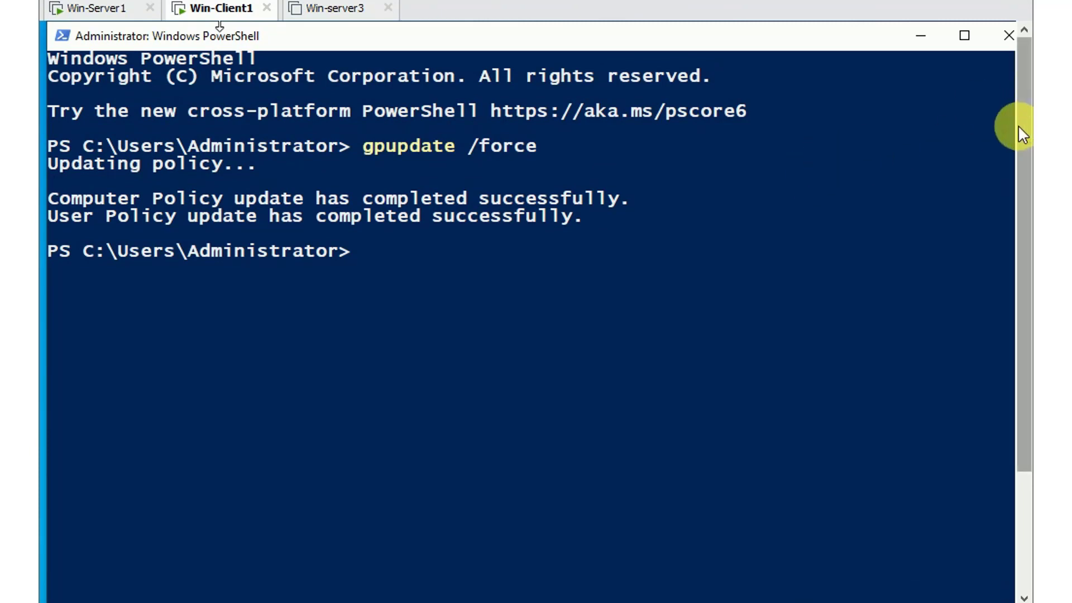
Open File Explorer on Win-Client1 and display the system properties of This PC
drag(1019, 142, 1030, 283)
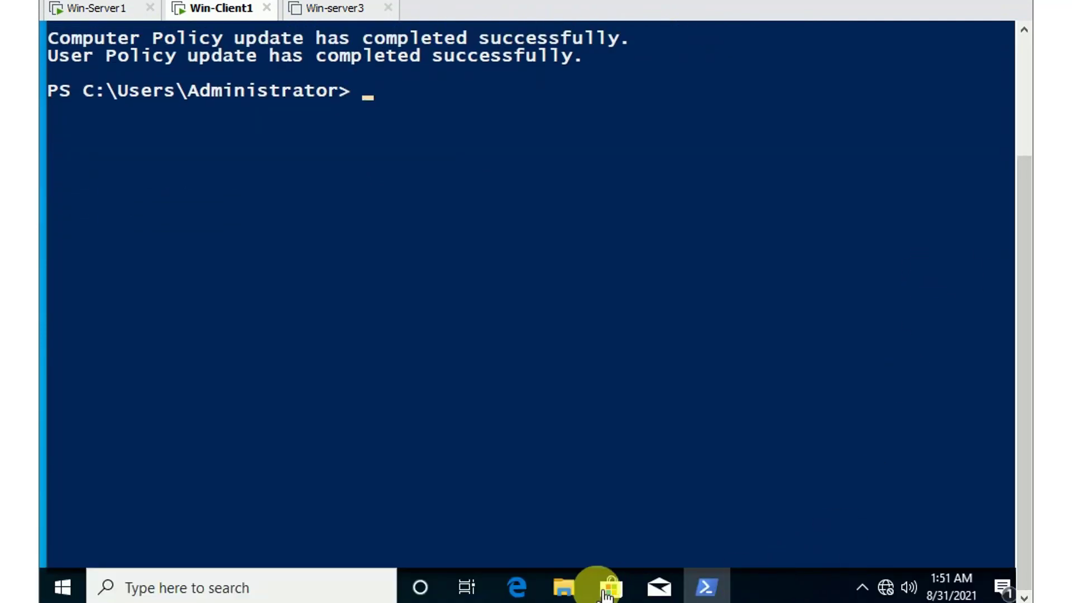
click(564, 587)
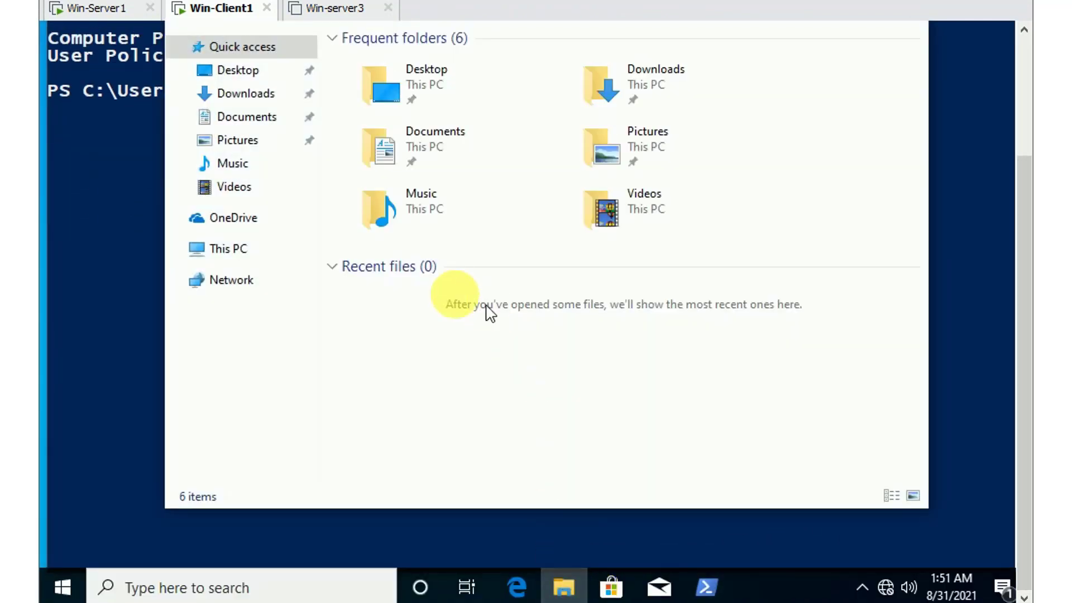
right_click(268, 254)
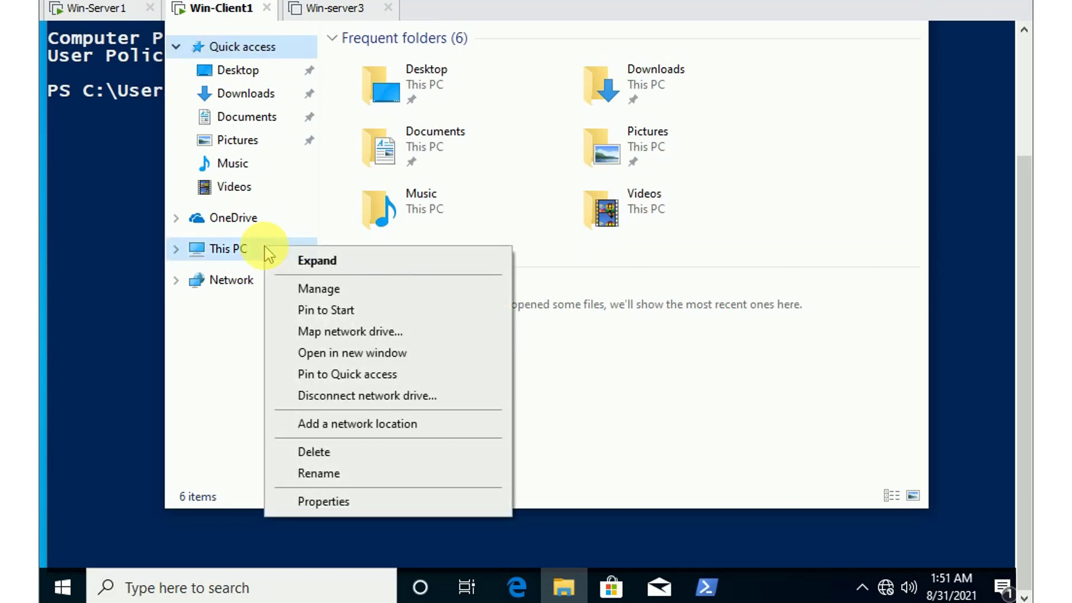
click(342, 503)
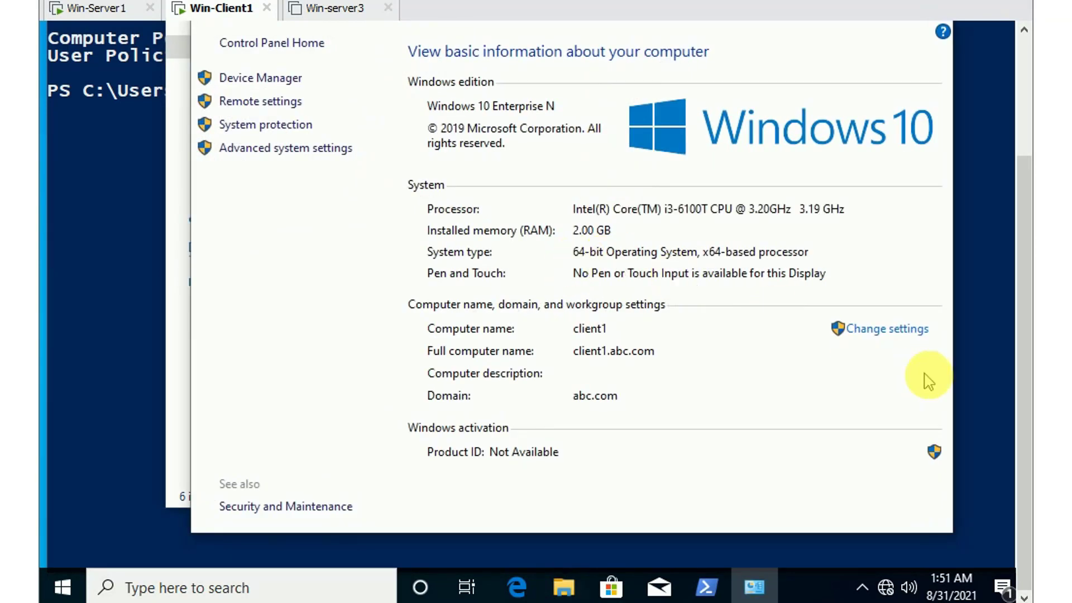
drag(1019, 282, 1025, 210)
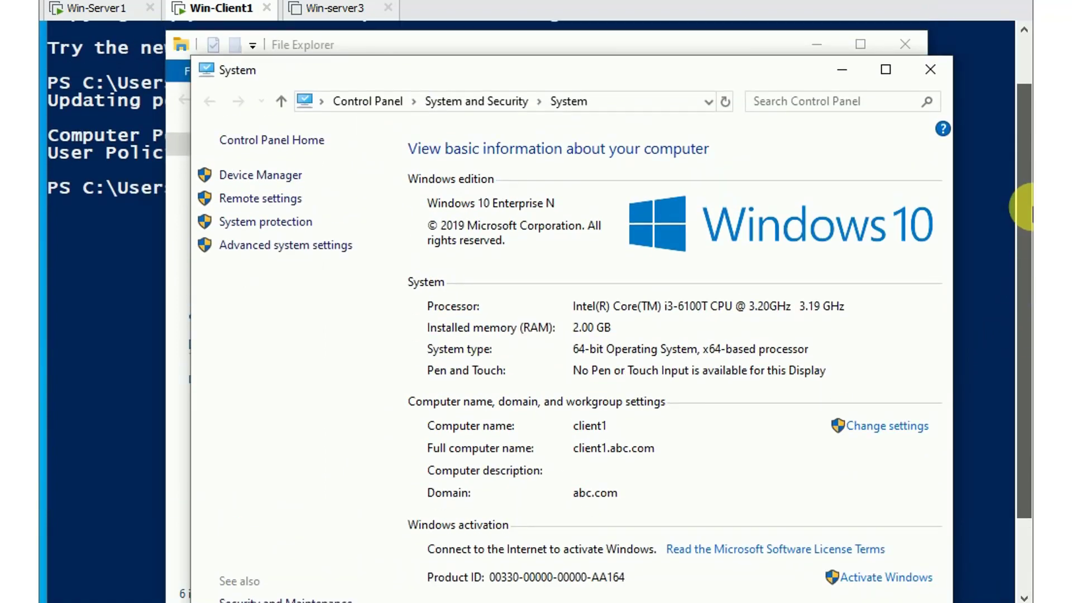
Open the remote settings of Win-Client1 and examine the Remote Desktop options applied by the policy
click(283, 200)
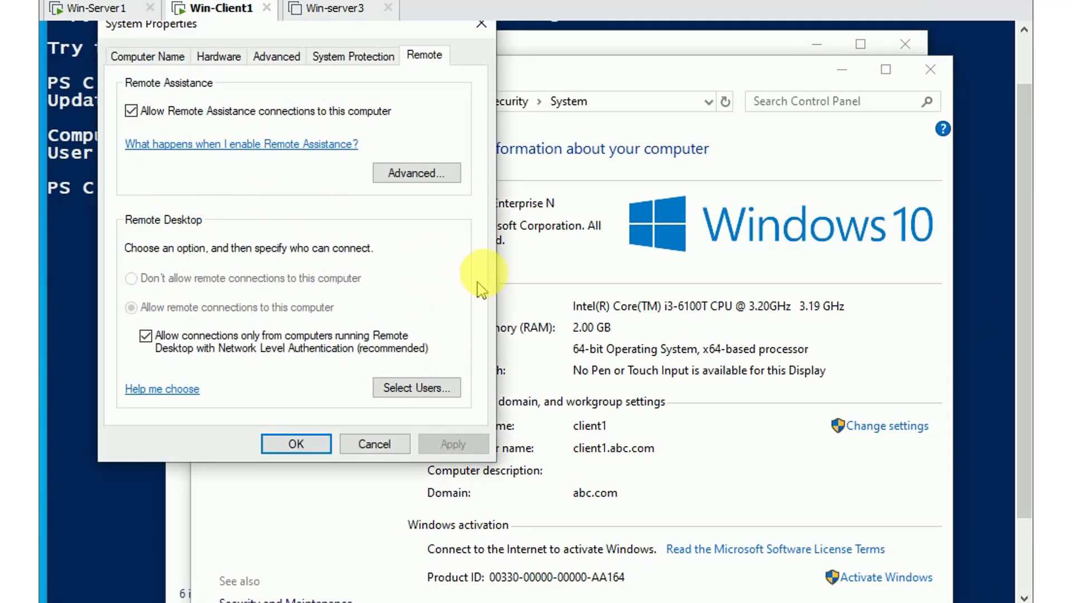
drag(1028, 358, 1028, 295)
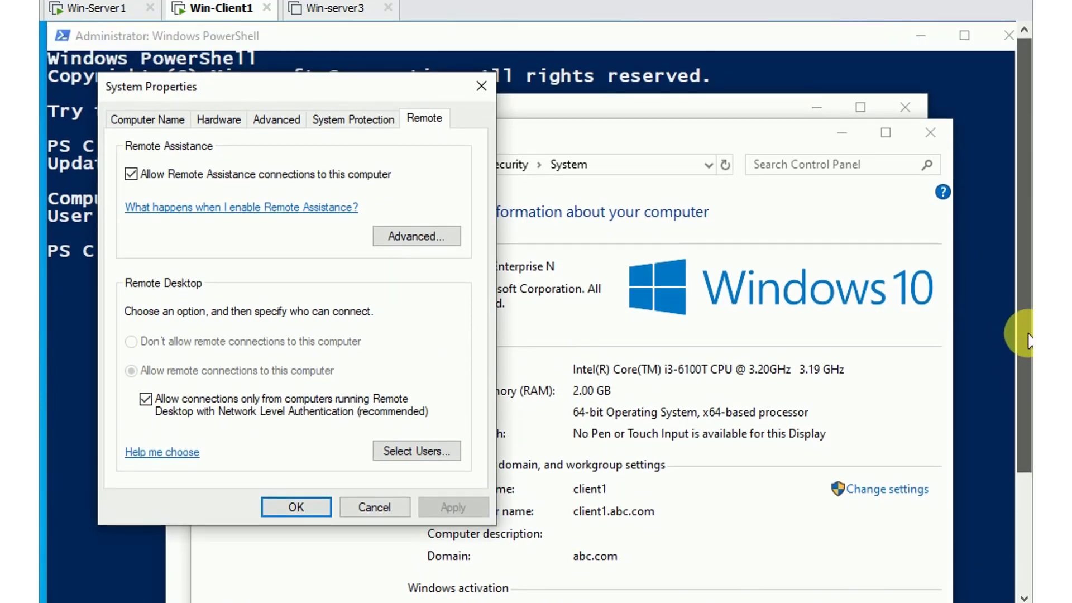
mouse_move(1027, 340)
mouse_down()
mouse_move(1029, 352)
mouse_move(1028, 338)
mouse_up()
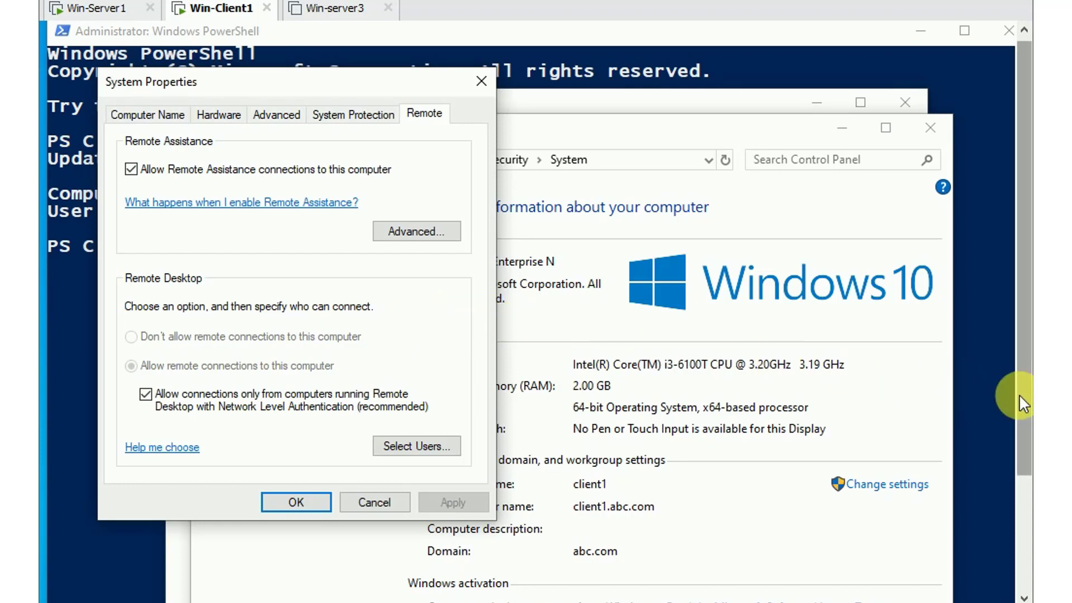
scroll(1022, 403, up, 1)
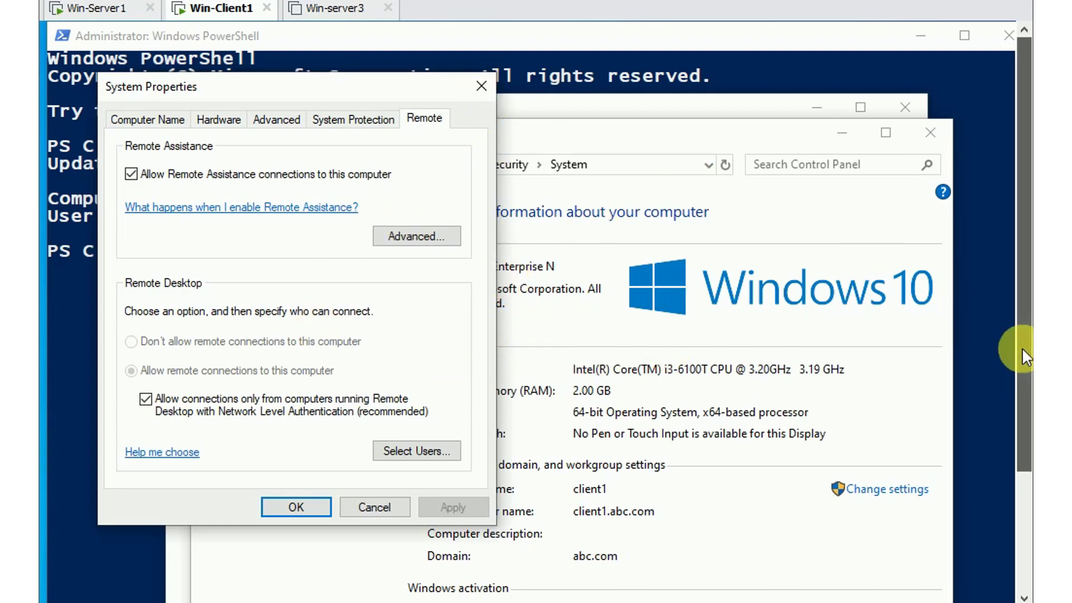
mouse_move(1023, 354)
mouse_down()
mouse_move(1023, 457)
mouse_move(1022, 354)
mouse_up()
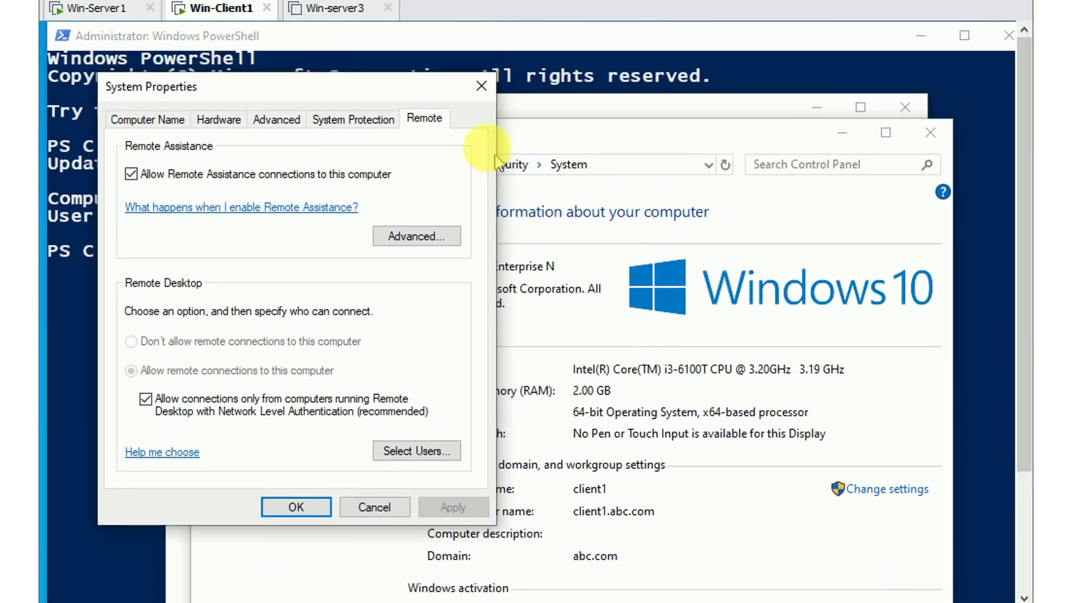
Close the System Properties, System and File Explorer windows on Win-Client1 and minimize PowerShell
click(478, 86)
click(930, 132)
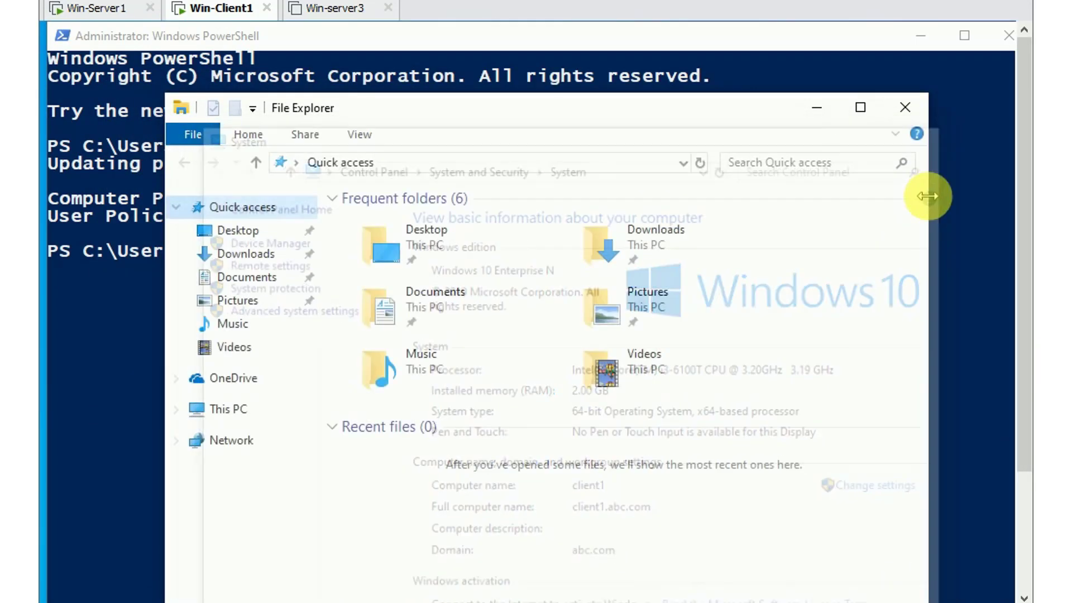
click(905, 107)
mouse_move(1015, 192)
mouse_down()
mouse_move(1020, 182)
mouse_move(1023, 220)
mouse_move(1017, 173)
mouse_up()
click(920, 35)
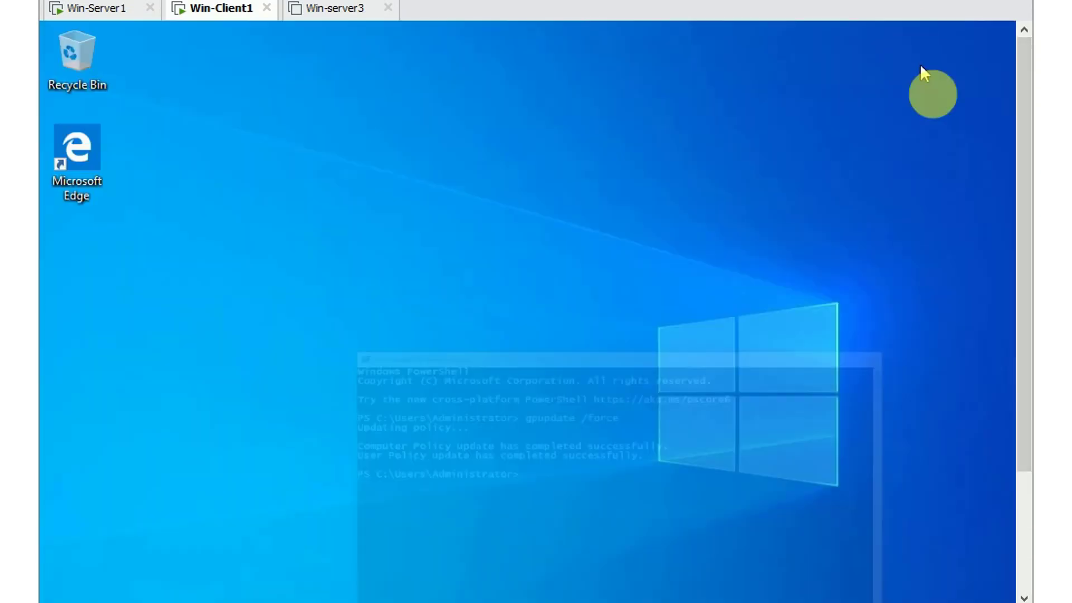
mouse_move(1017, 114)
mouse_down()
mouse_move(1021, 242)
mouse_move(1019, 97)
mouse_up()
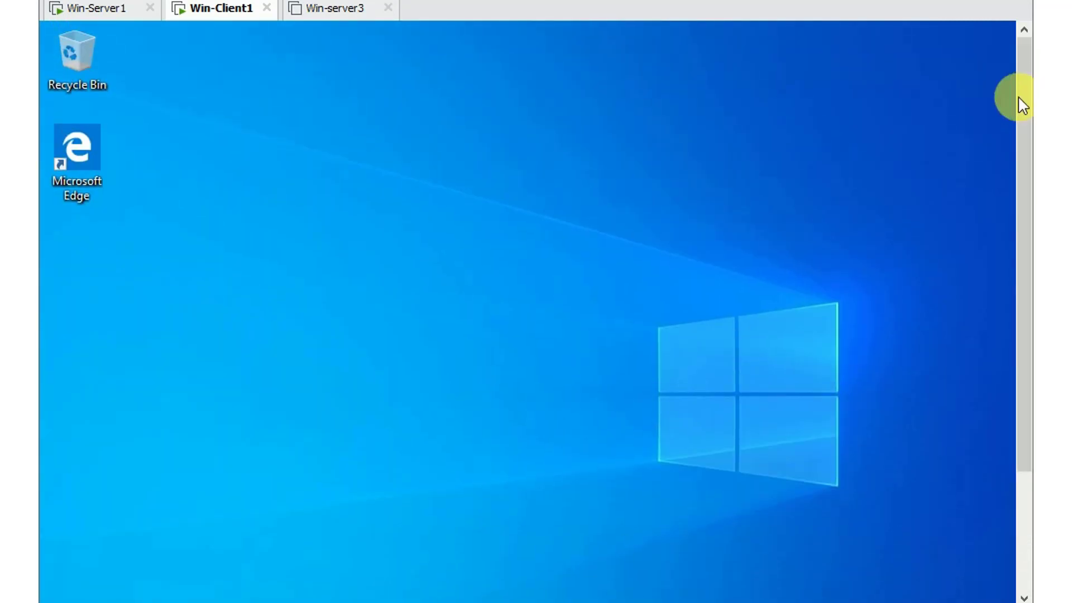